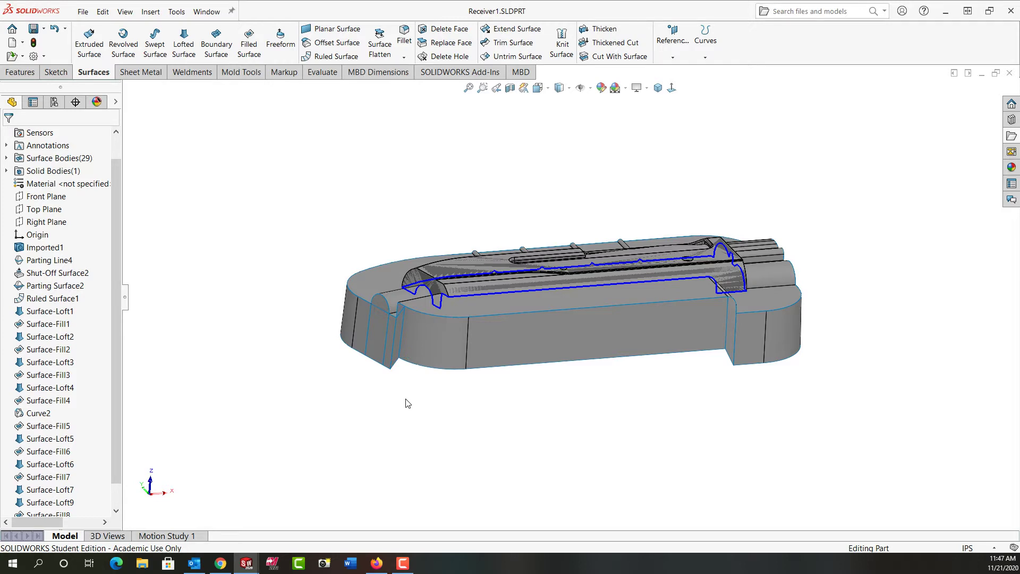
Bring up Receiver2.SLDPRT and orbit and zoom to the front arch gaps
key(ctrl+Tab)
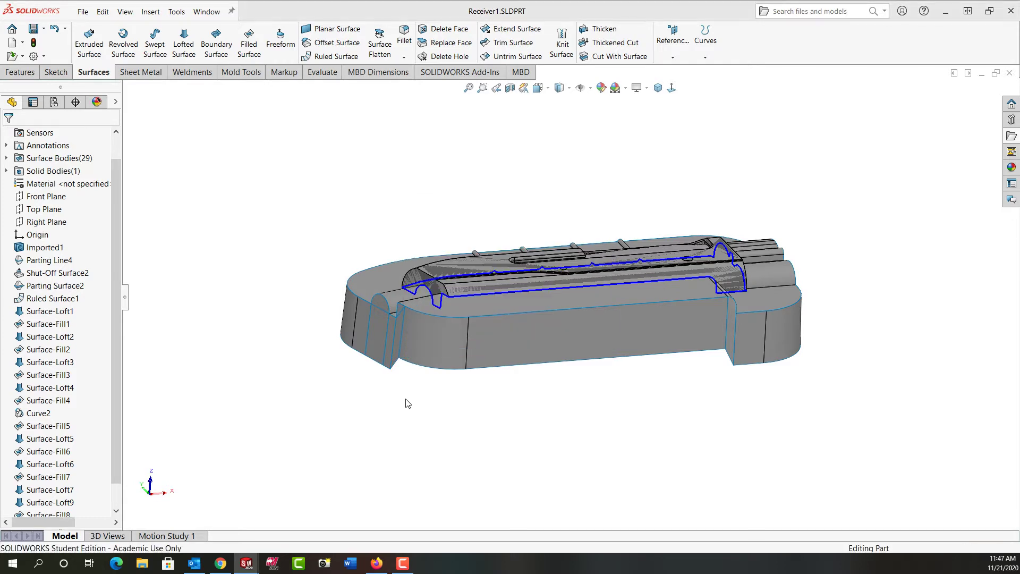
key(ctrl+7)
middle_drag(414, 410, 394, 114)
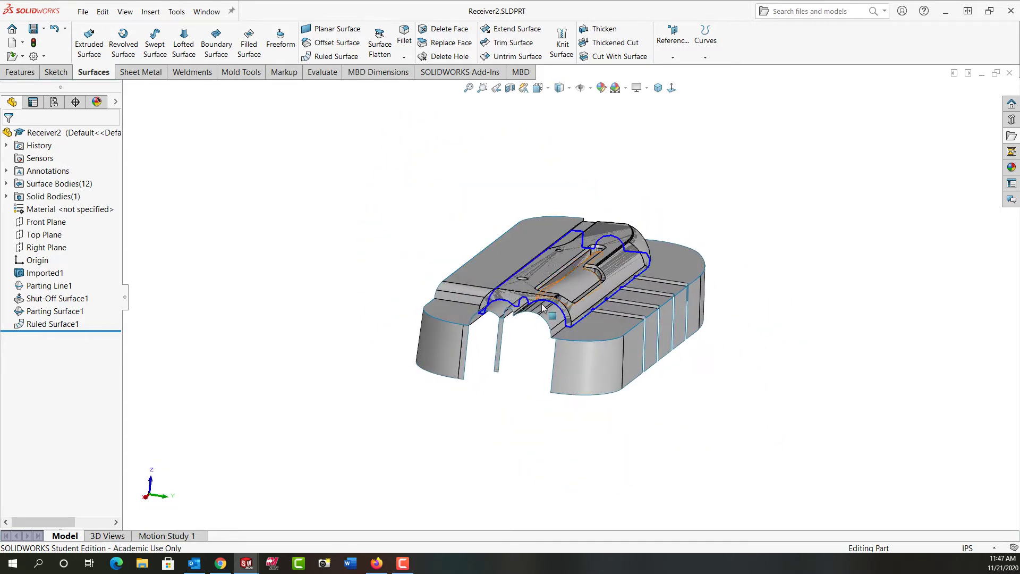
scroll(543, 340, down, 5)
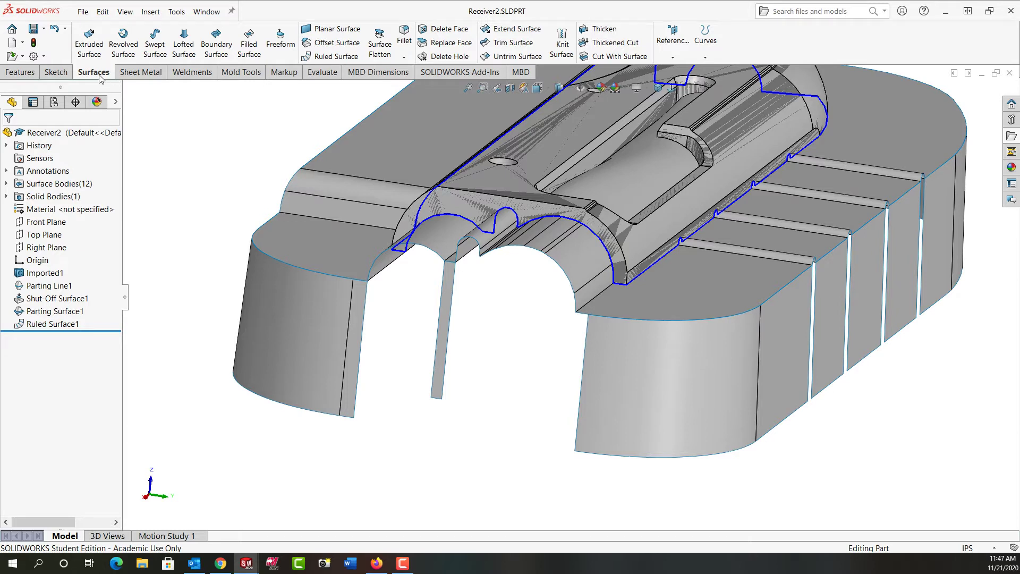
Loft a surface between the right wall's vertical edge and the post's edge
click(185, 53)
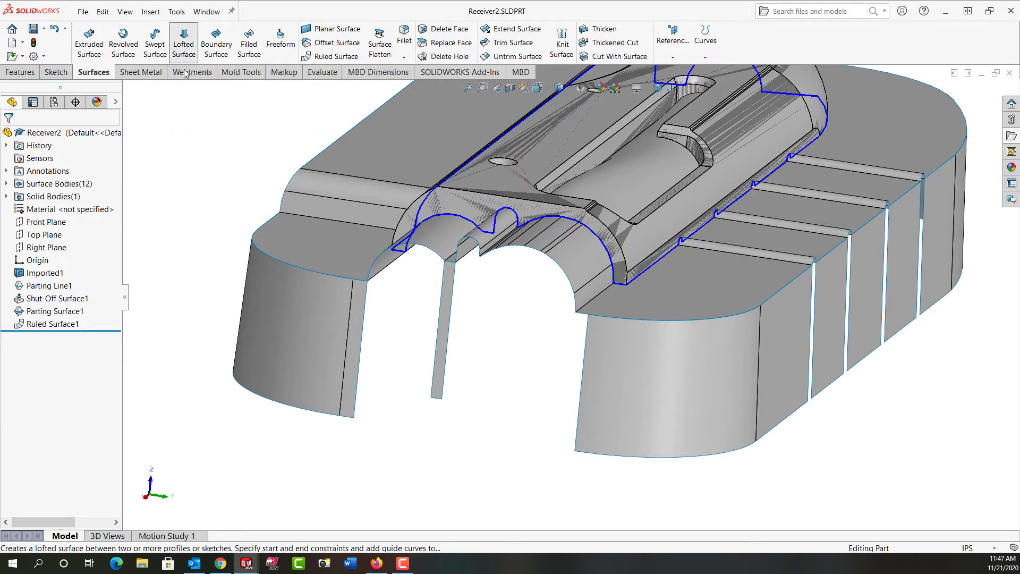
click(579, 433)
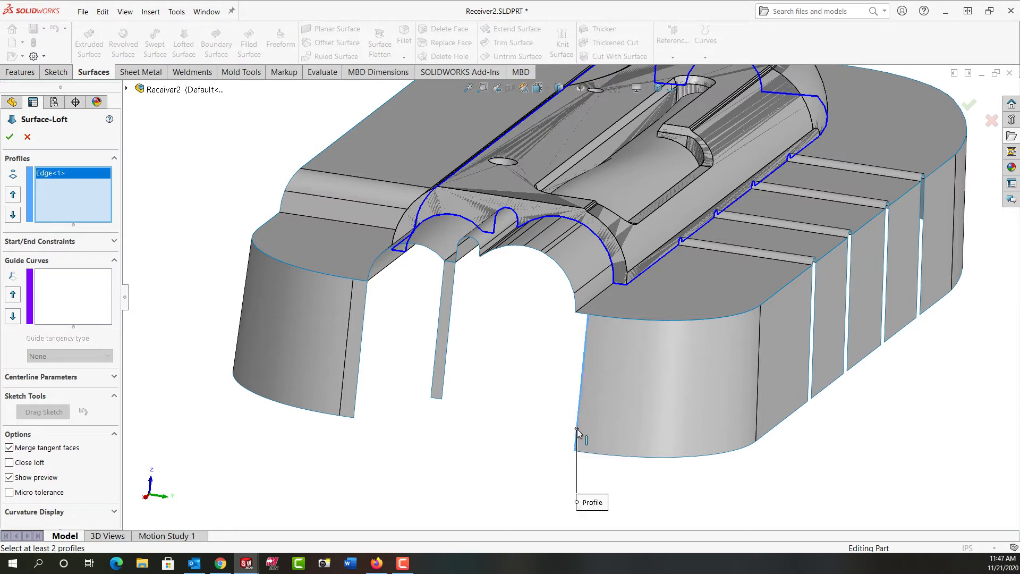
click(447, 395)
key(Return)
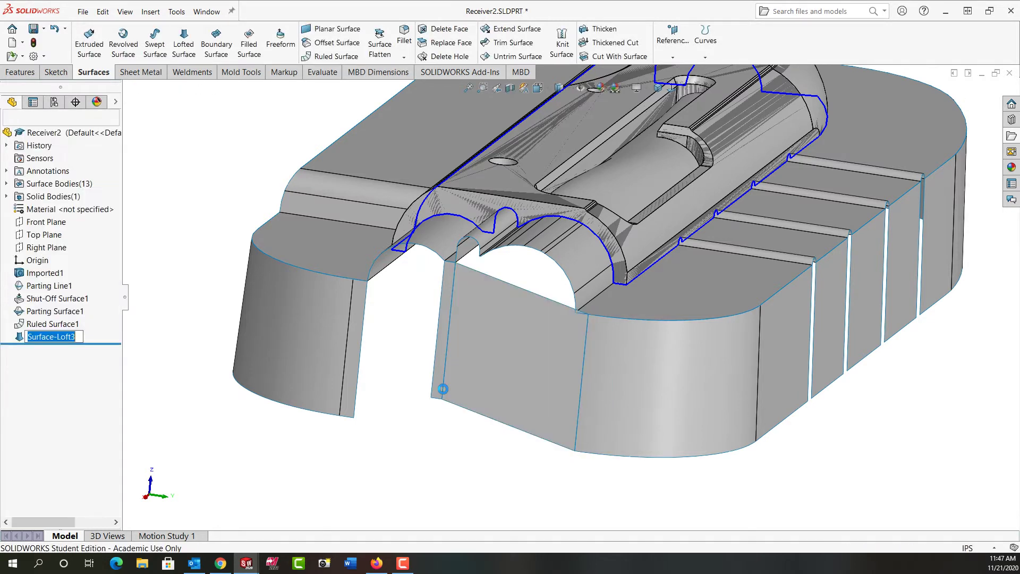
Loft the left gap between the wall edge and the post's left edge, dropping the wrongly picked body
click(184, 47)
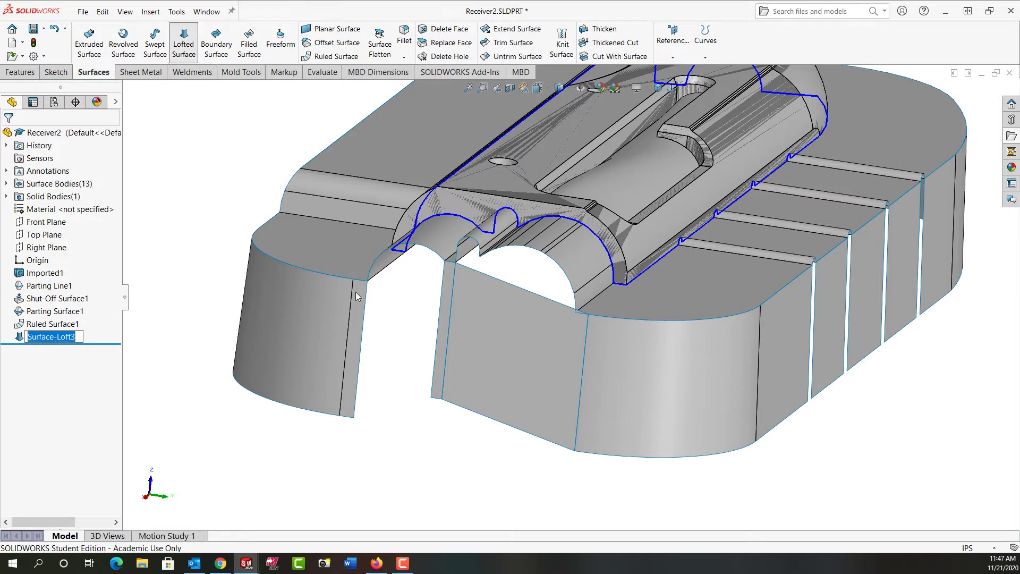
click(356, 414)
click(433, 393)
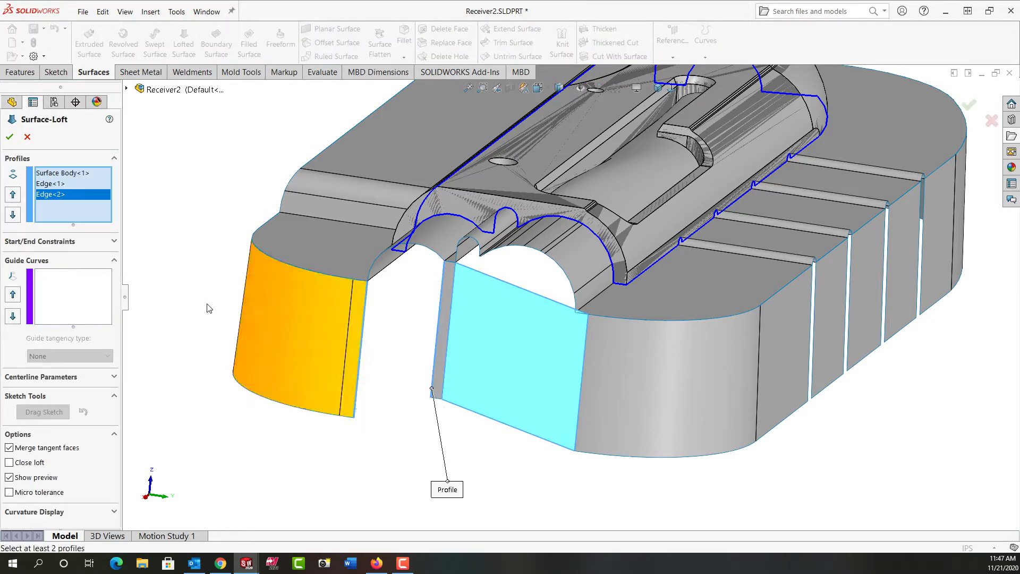
right_click(71, 178)
click(96, 192)
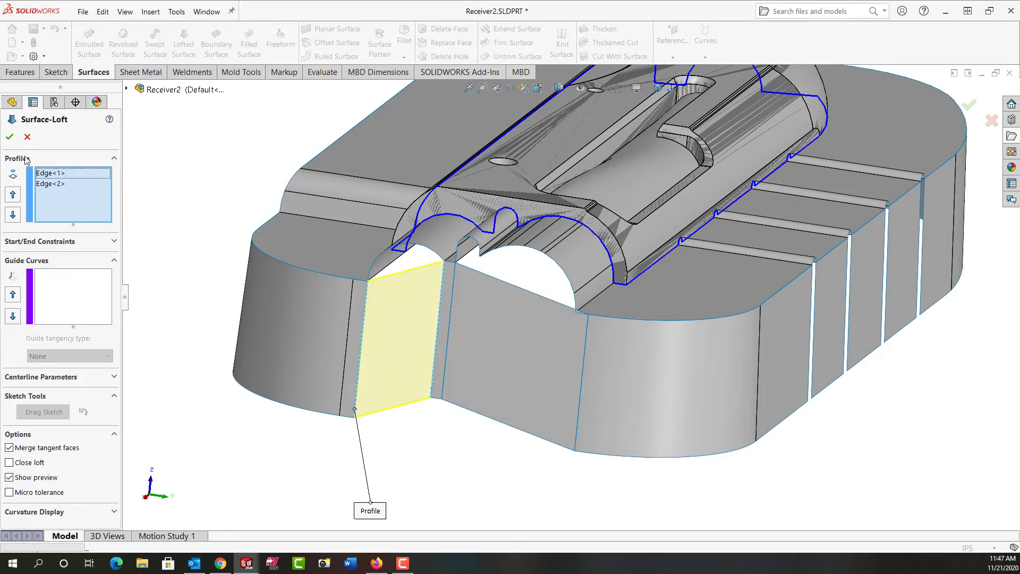
key(Return)
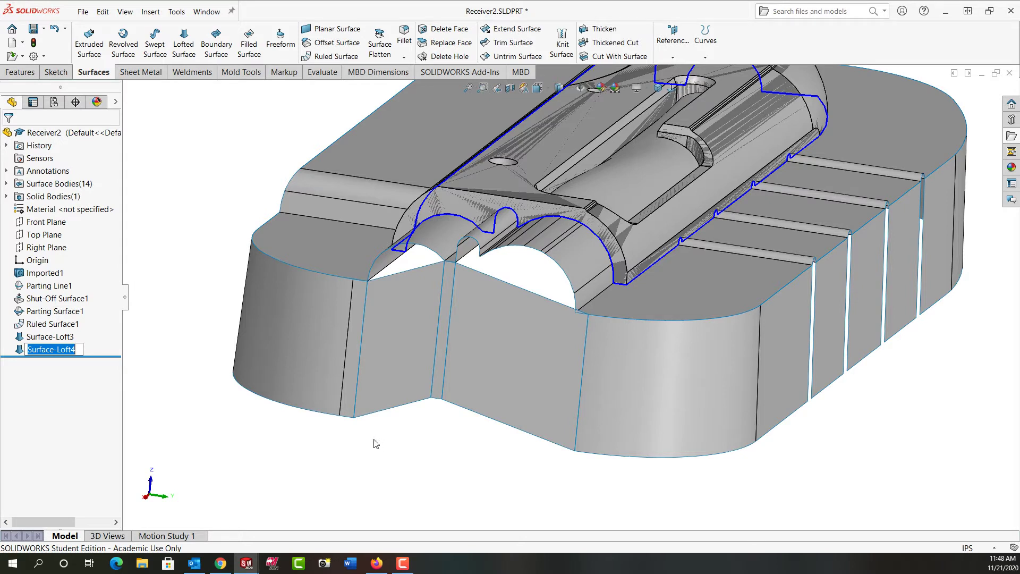
Fill the arched opening bounded by the left patch's top edge and the arc
click(247, 50)
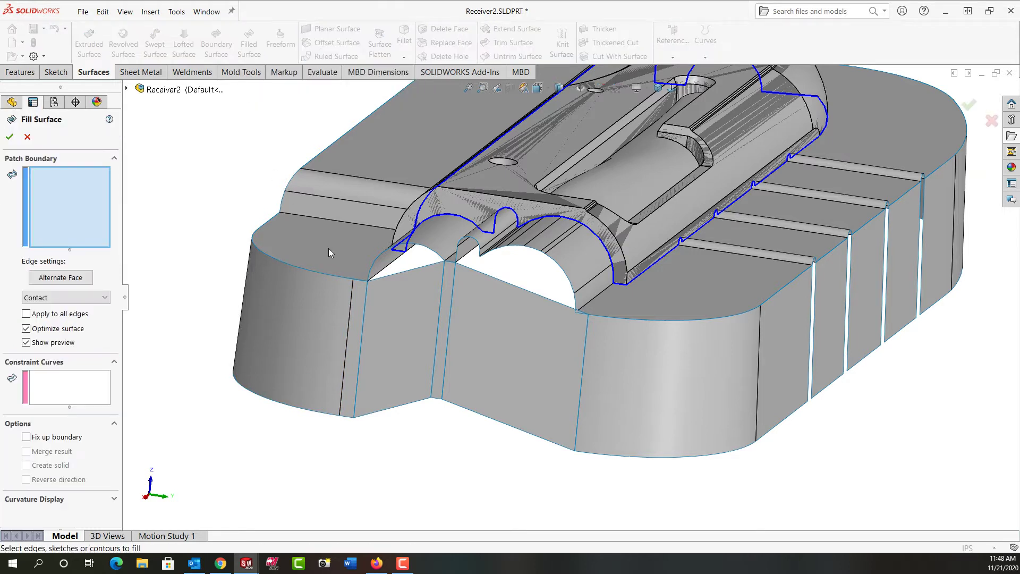
click(373, 280)
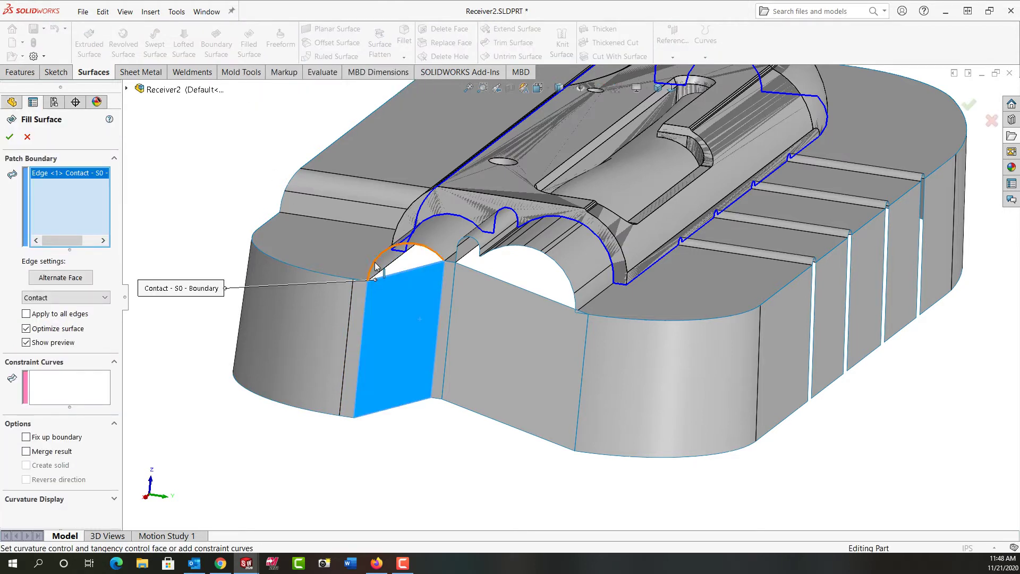
click(375, 266)
key(Return)
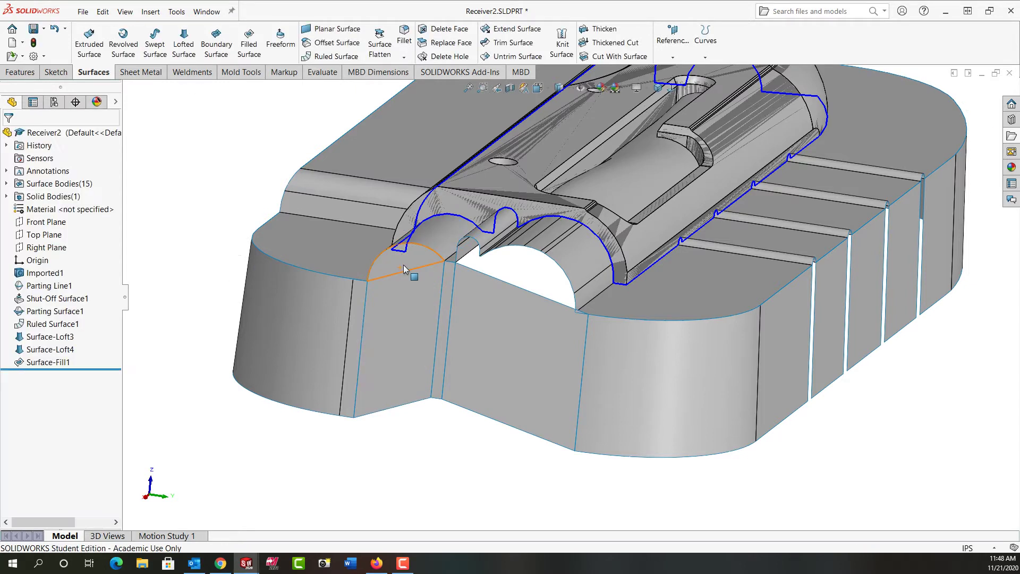
Begin a second filled surface from the right patch's top edge and the arch and notch edges
click(249, 46)
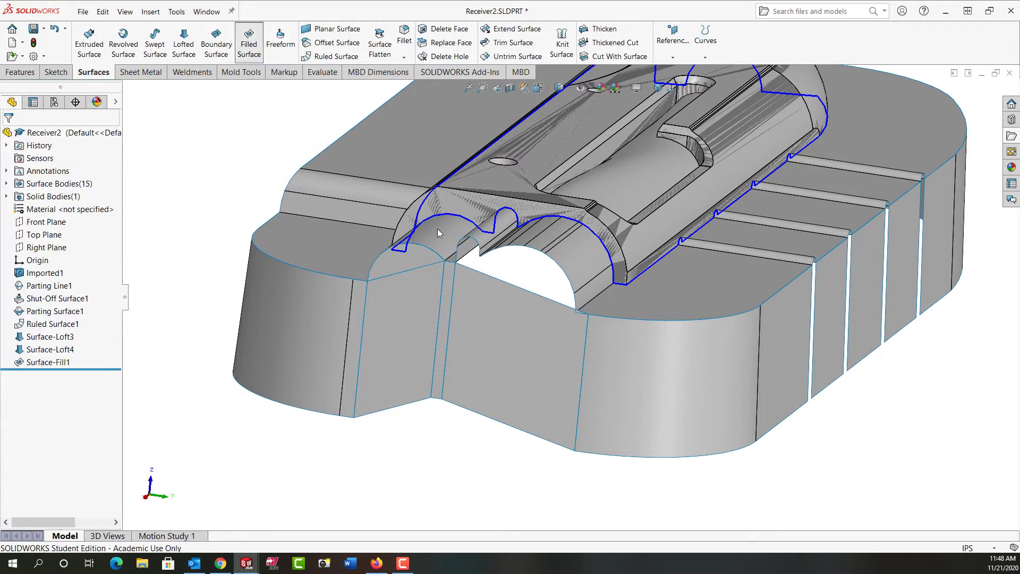
click(502, 285)
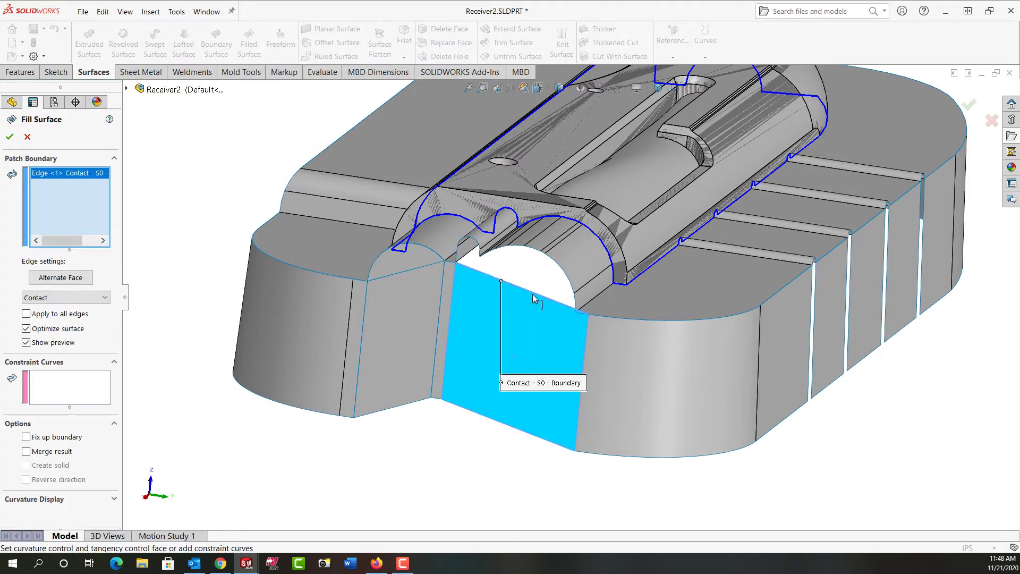
click(575, 304)
click(549, 266)
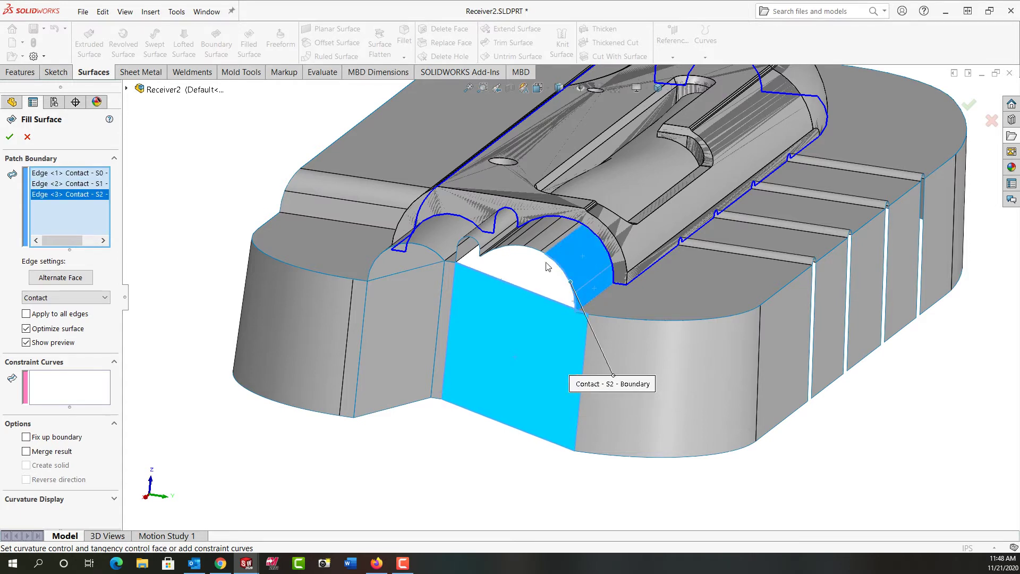
click(545, 256)
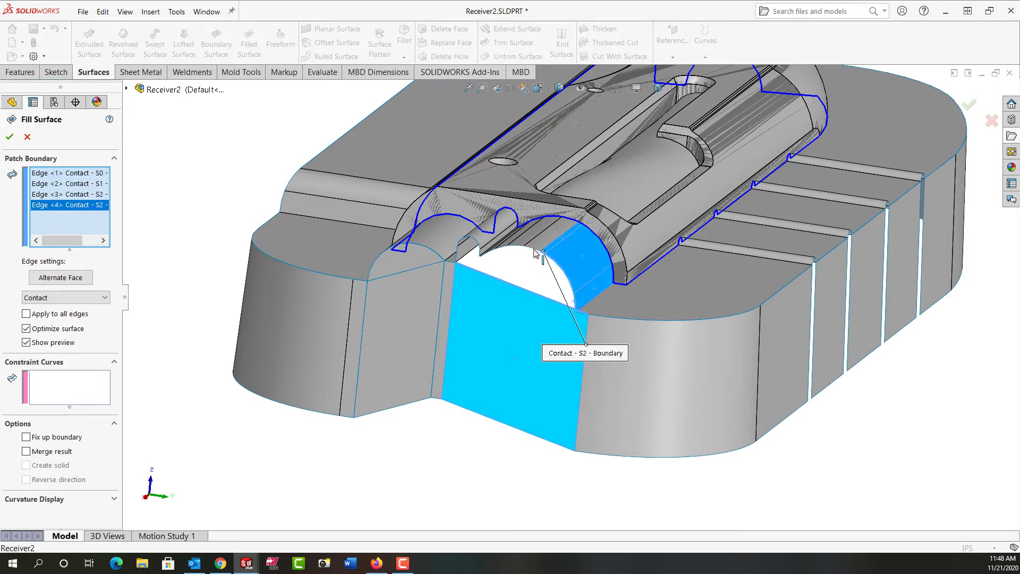
click(536, 255)
click(513, 250)
click(502, 253)
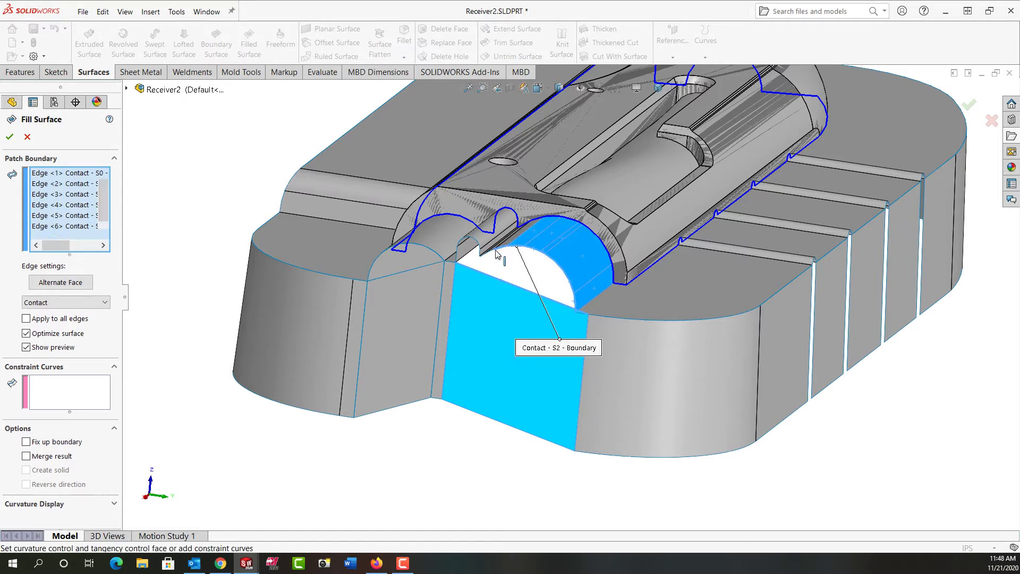
click(491, 258)
Add the notch corner and slot arc edges, then cancel the unfinished fill
scroll(492, 258, down, 5)
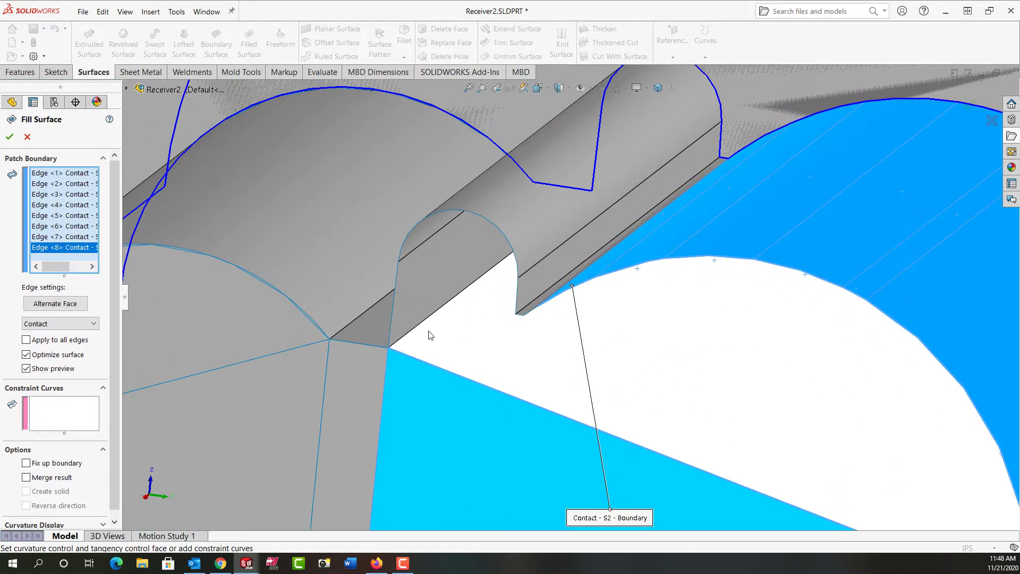
click(392, 323)
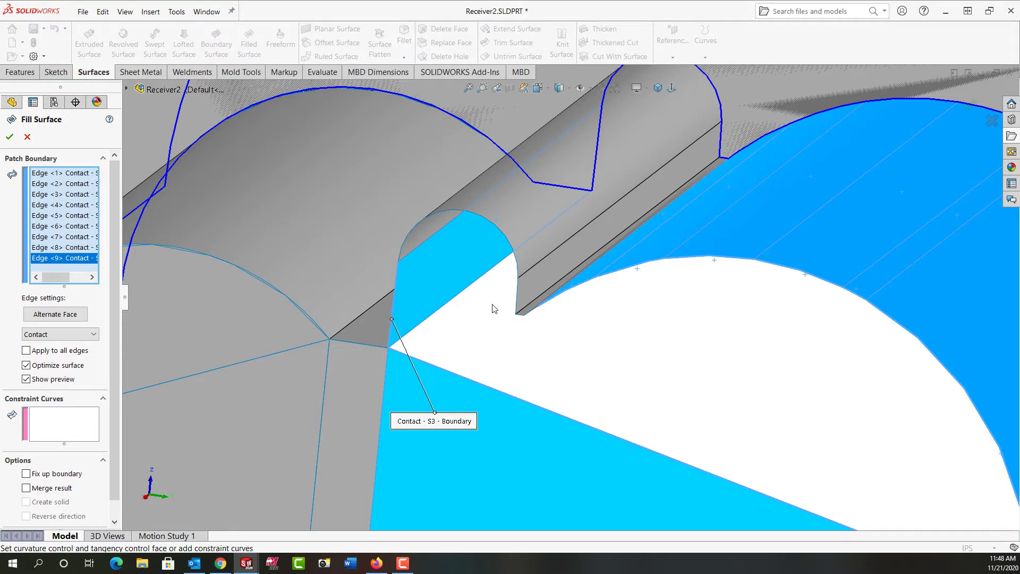
click(521, 316)
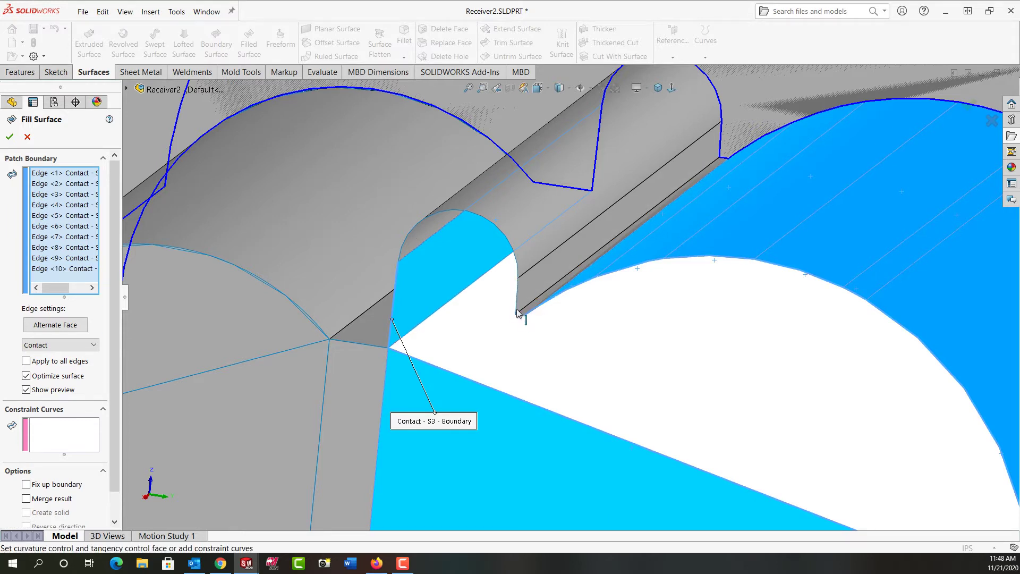
click(518, 297)
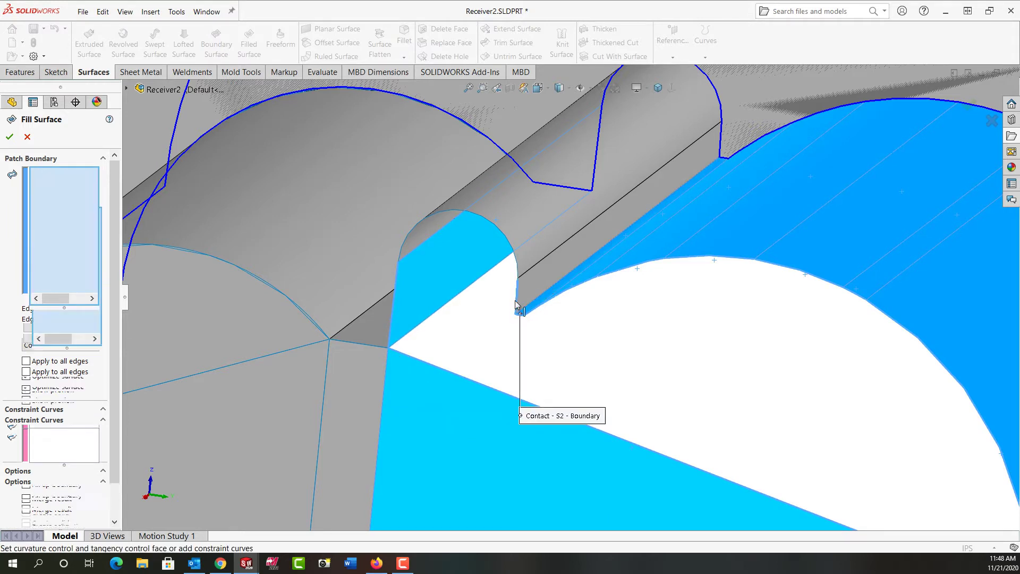
click(518, 268)
scroll(542, 369, up, 3)
middle_drag(547, 368, 686, 400)
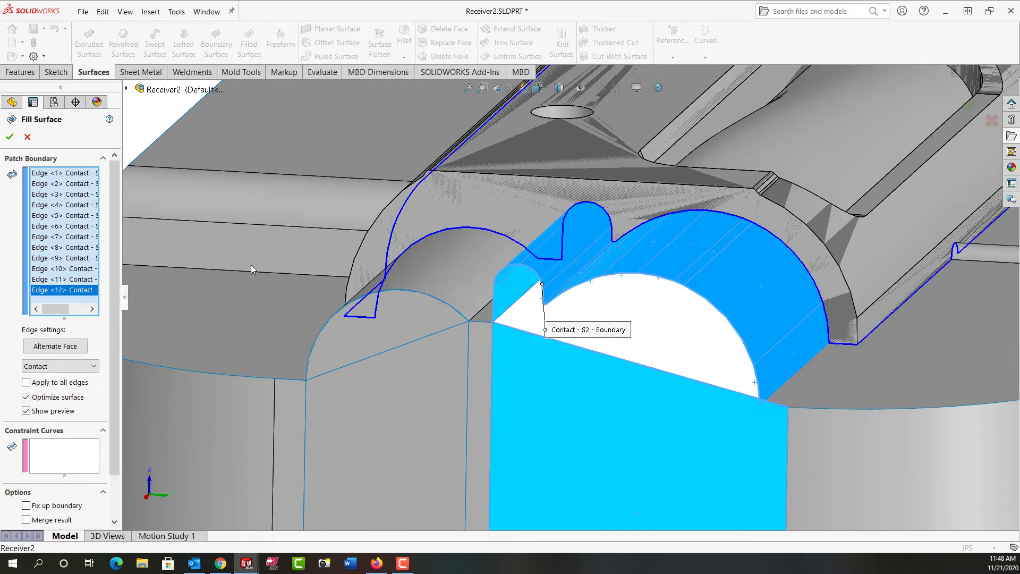
click(28, 137)
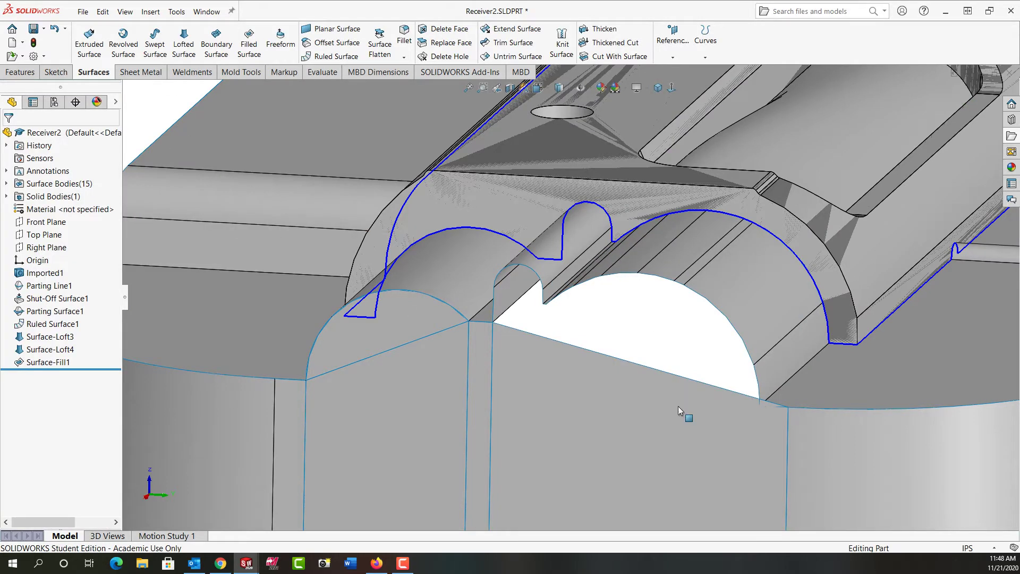
Delete the Surface-Loft3 patch and confirm the deletion
click(679, 433)
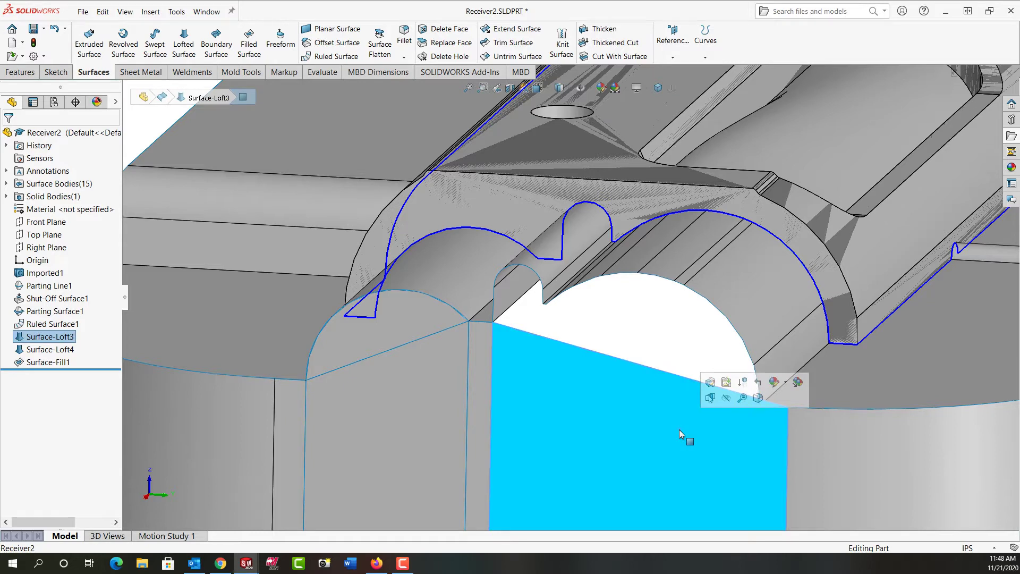
key(Delete)
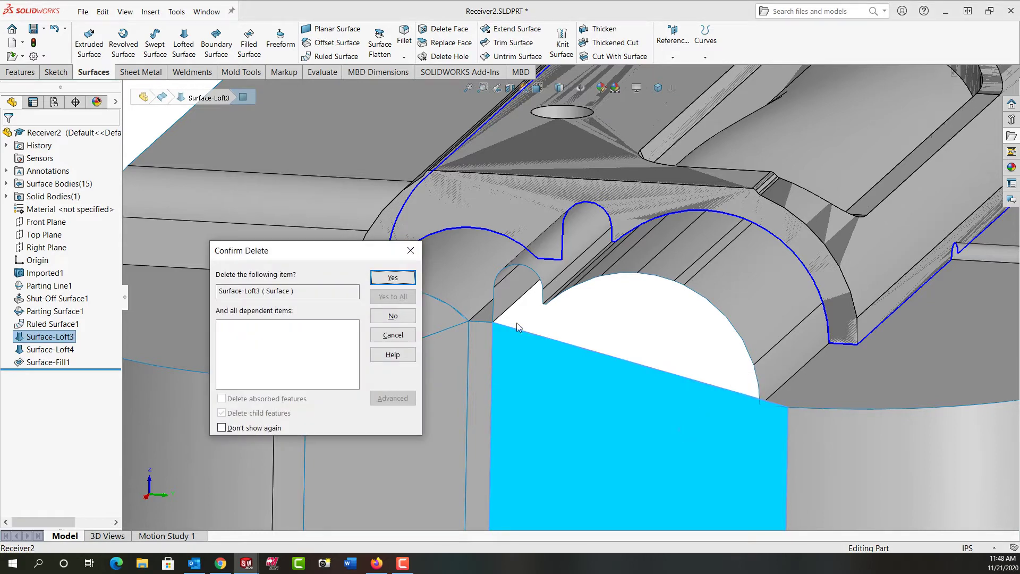
click(400, 278)
scroll(698, 453, down, 2)
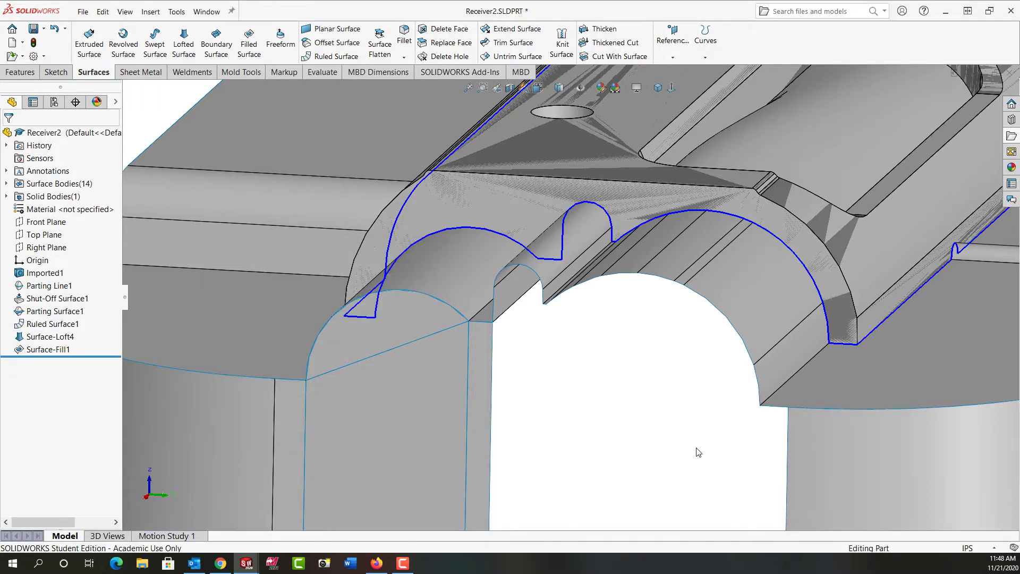
scroll(698, 452, up, 4)
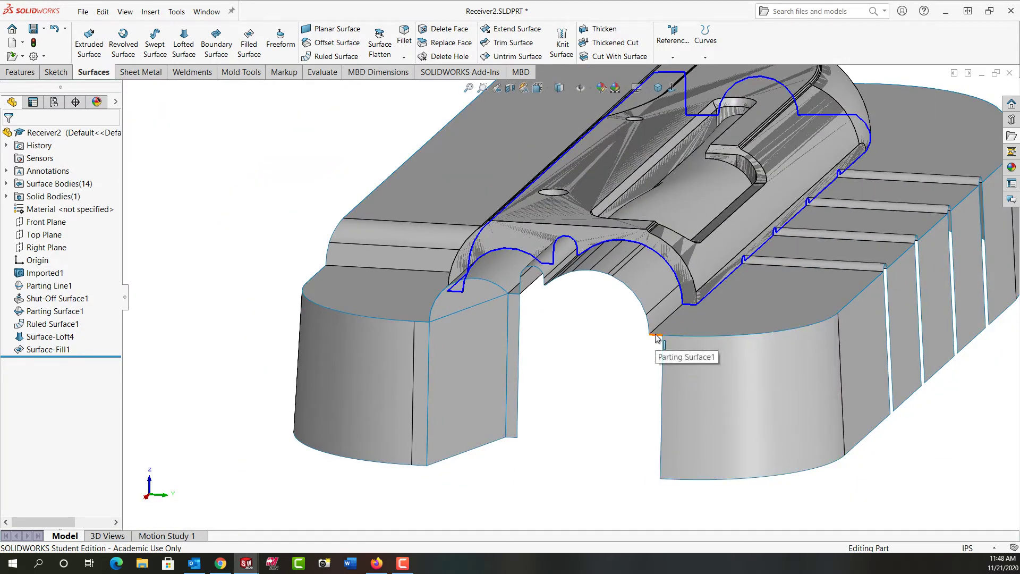
click(64, 326)
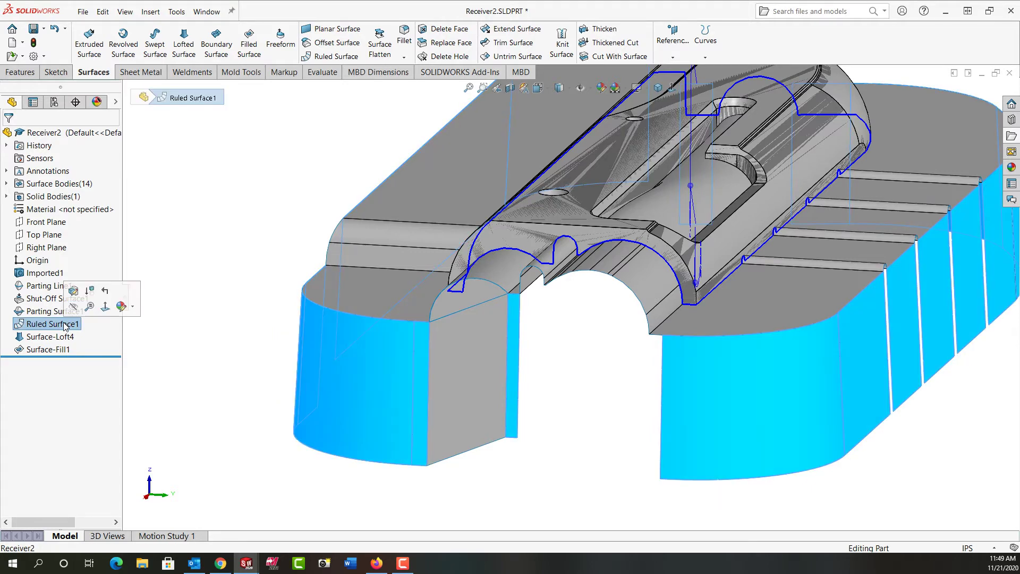
click(74, 291)
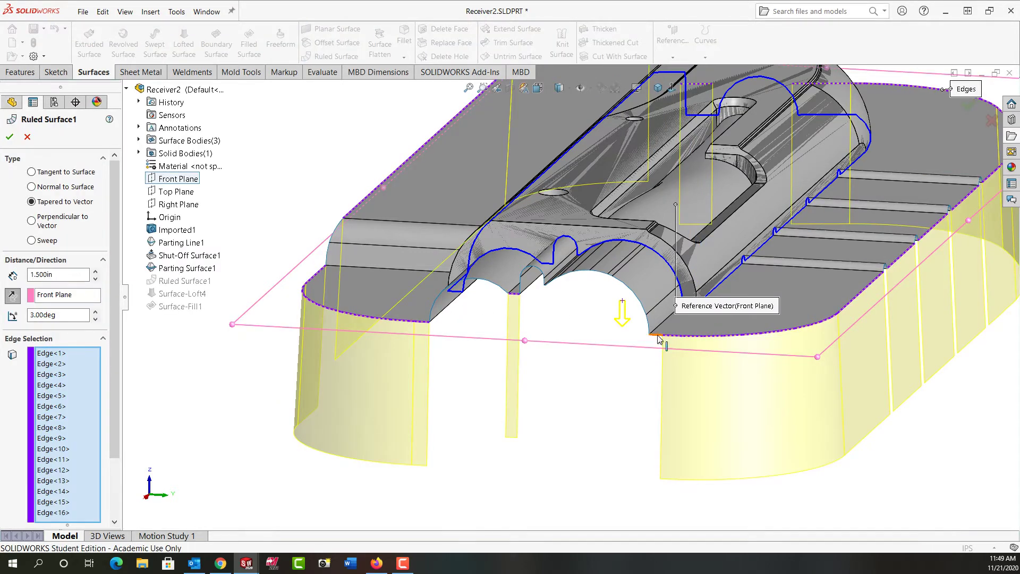
key(Return)
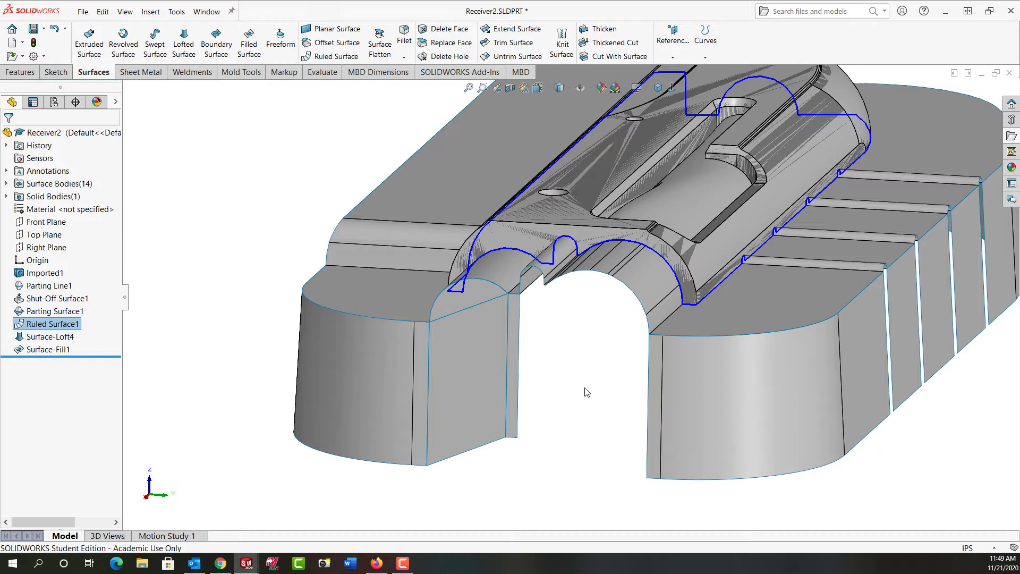
click(564, 349)
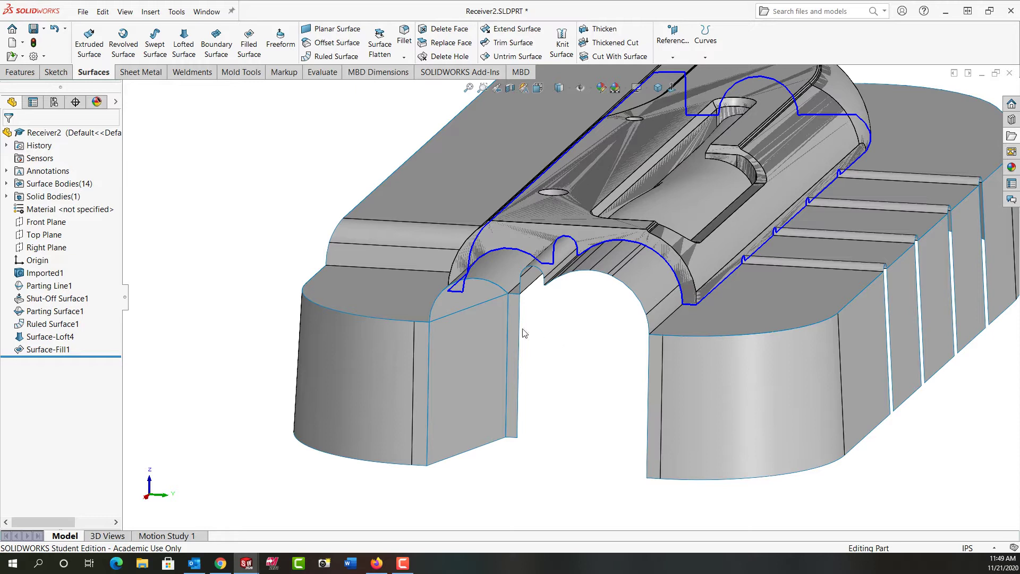
Loft Surface-Loft5 between the opening's left and right vertical edges
click(183, 45)
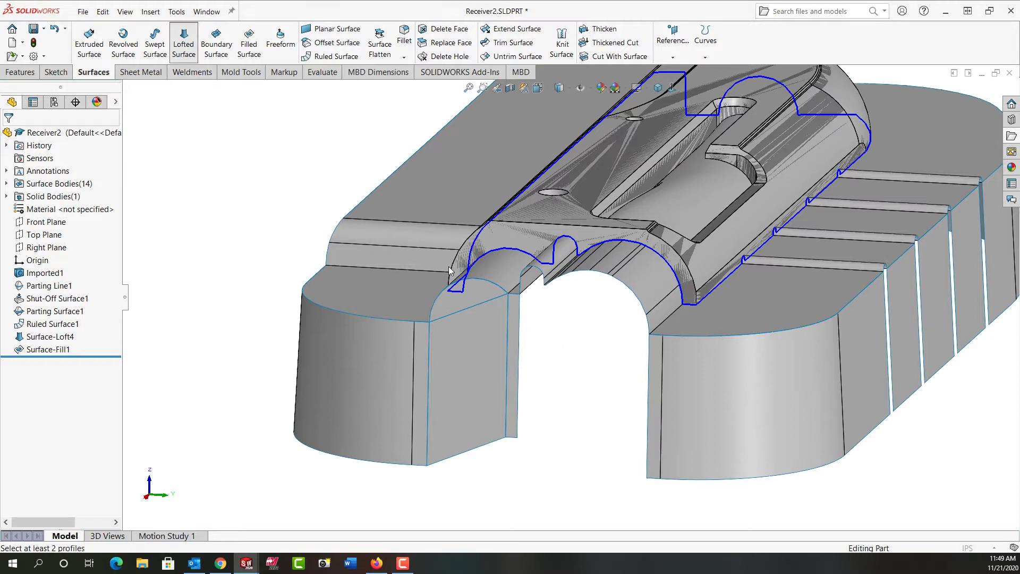
click(518, 395)
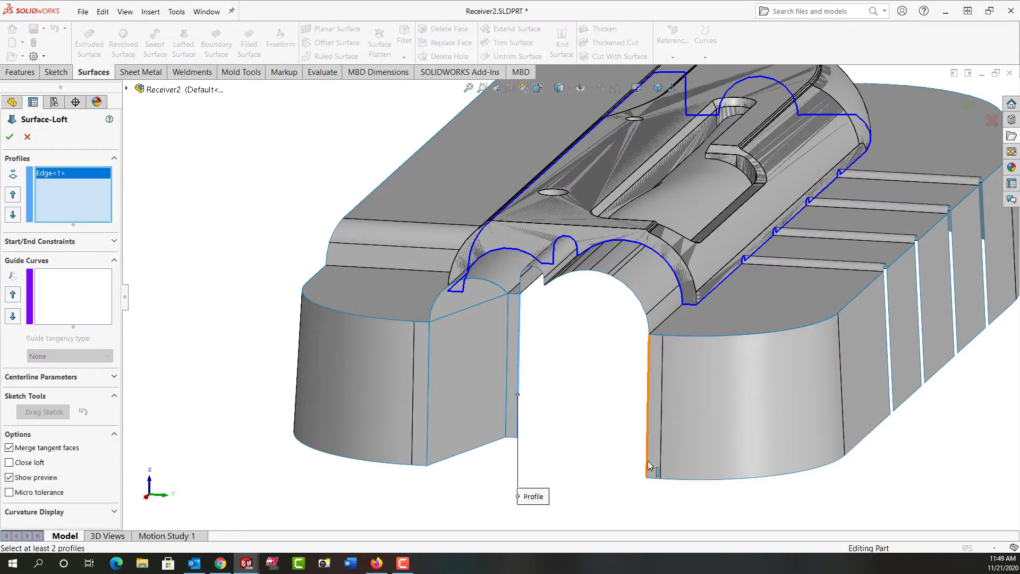
click(647, 465)
key(Return)
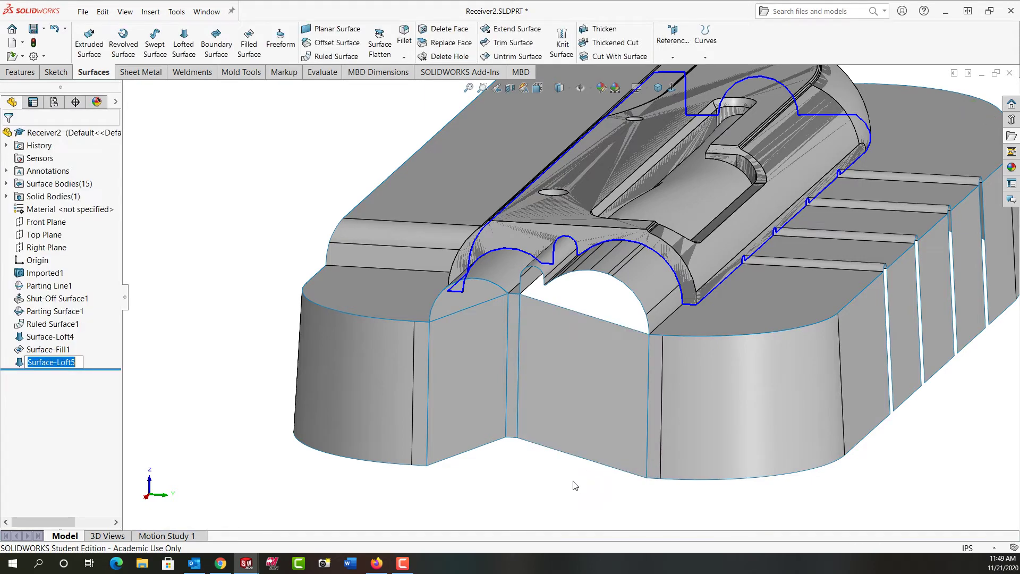
key(Return)
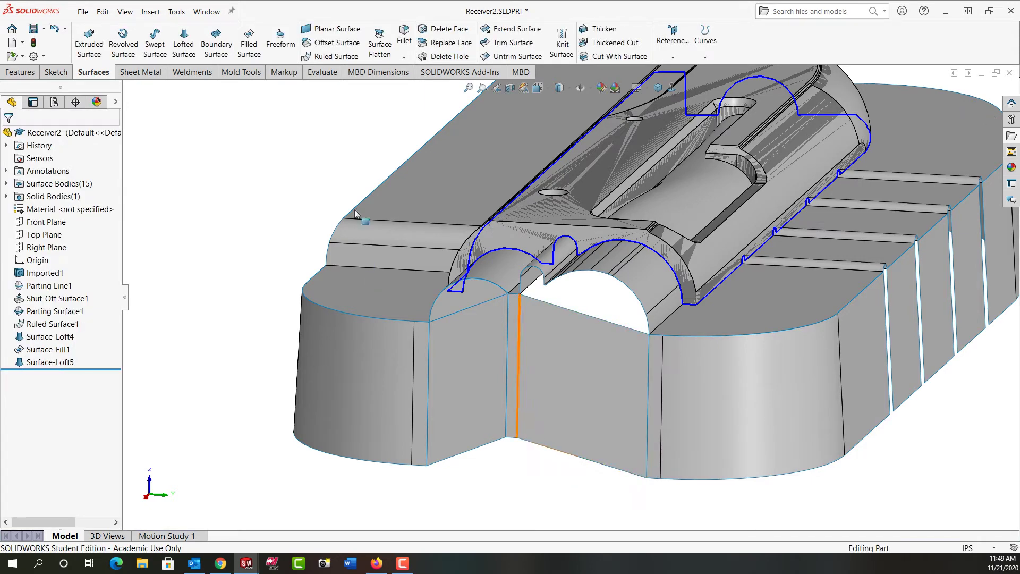
click(250, 55)
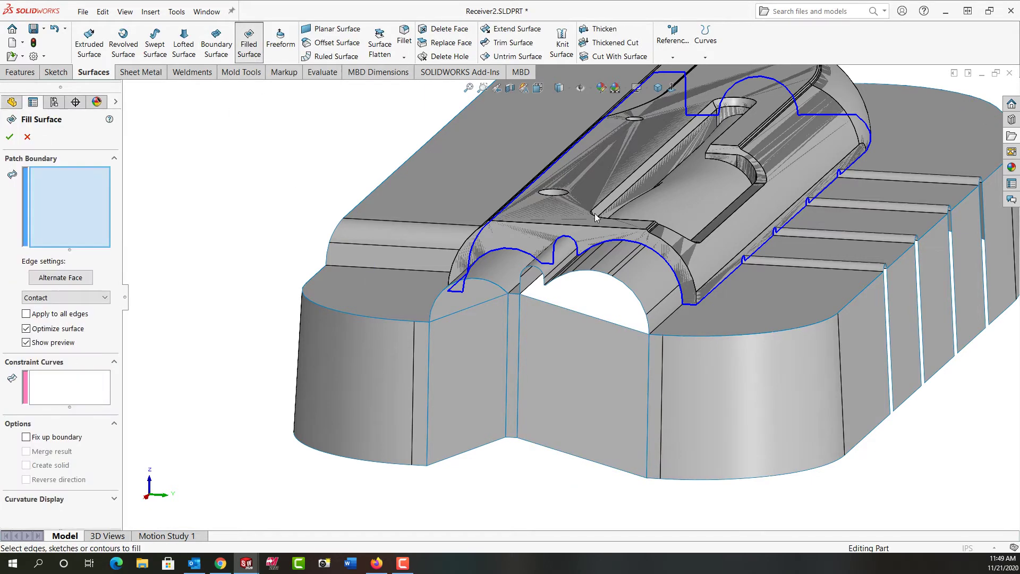
Create Surface-Fill2 bounded by all twelve edges around the arched hole
scroll(596, 314, down, 5)
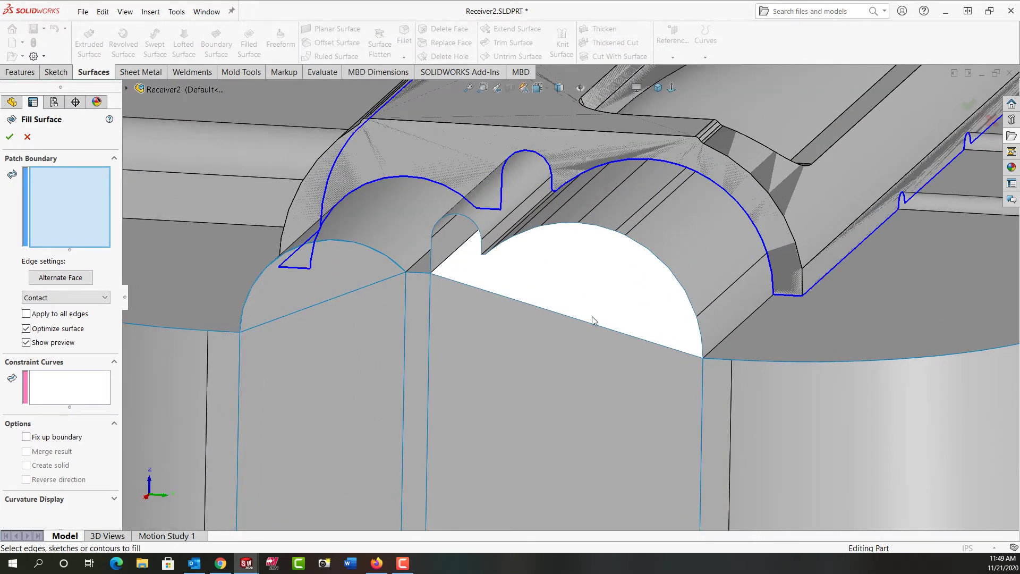
click(594, 323)
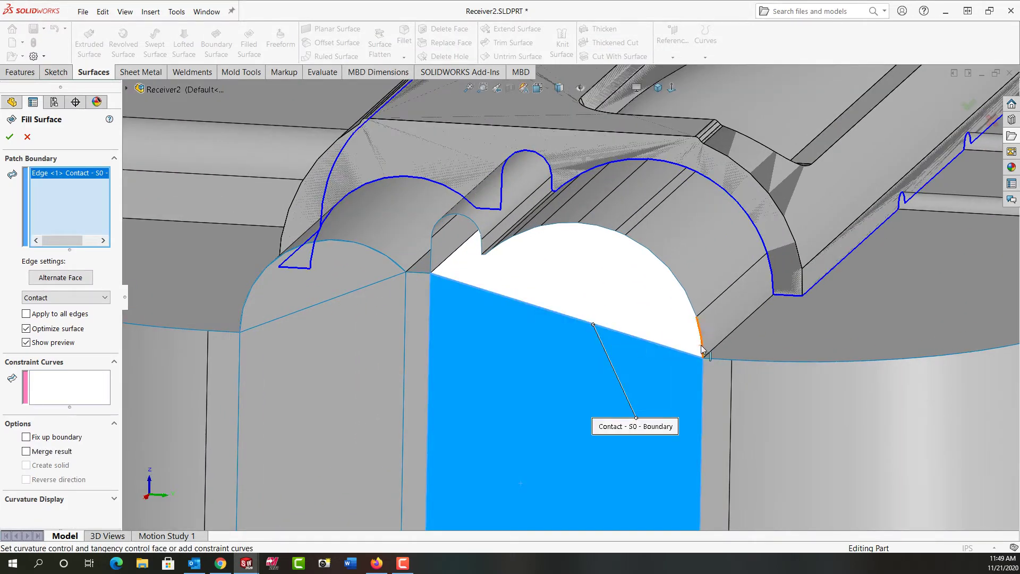
click(702, 349)
click(637, 252)
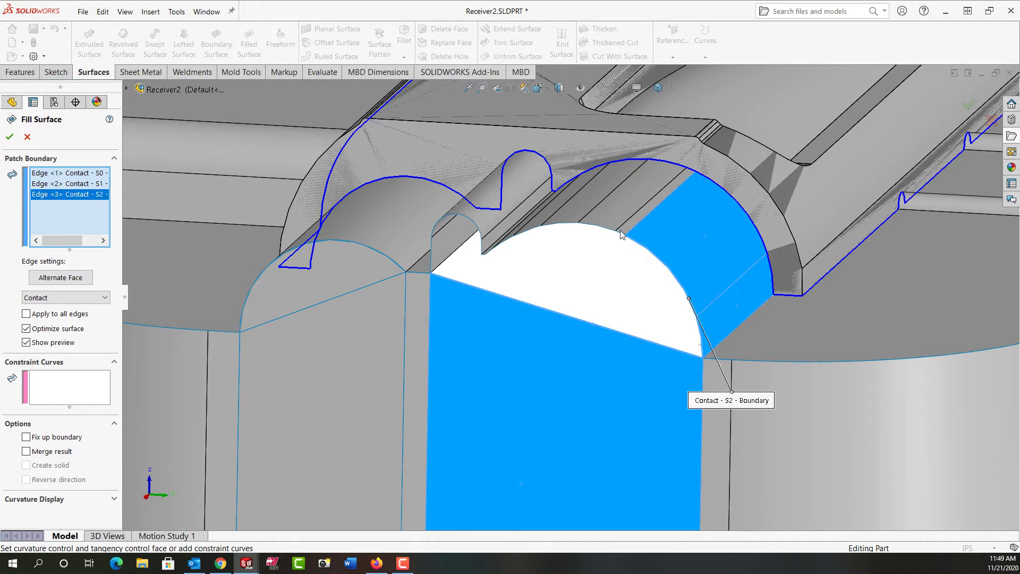
click(623, 238)
click(610, 230)
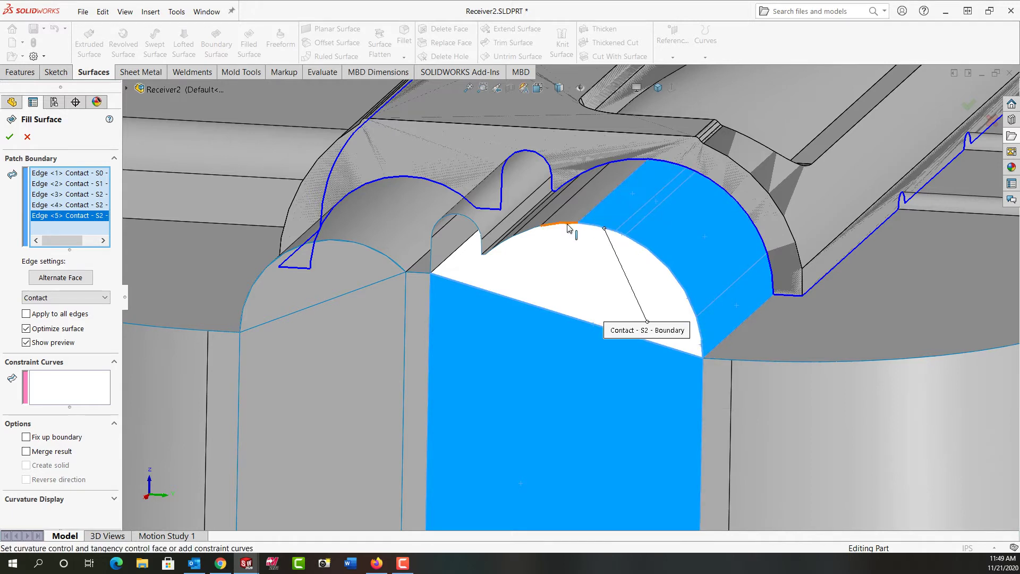
click(562, 231)
click(526, 234)
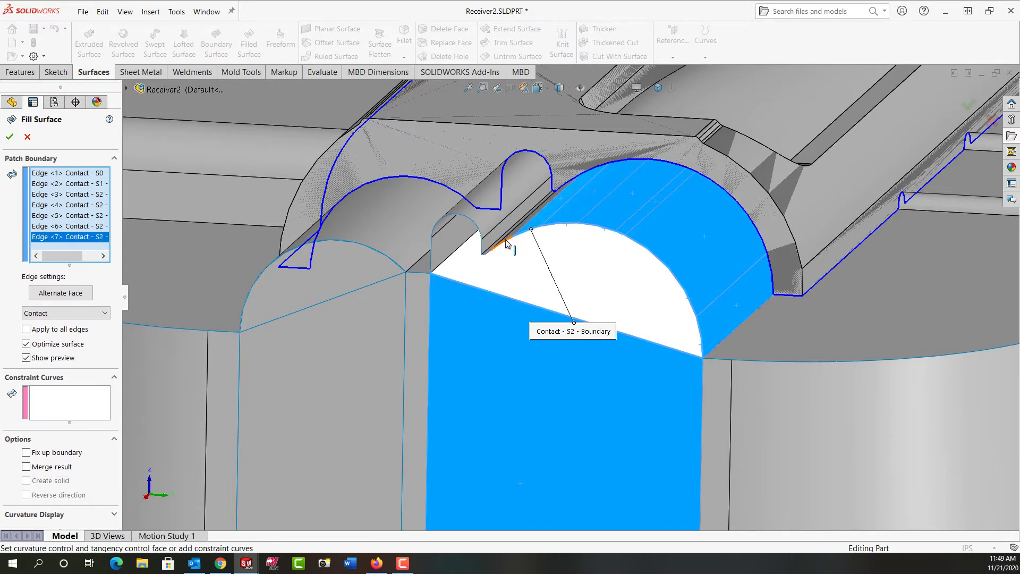
click(500, 258)
click(488, 255)
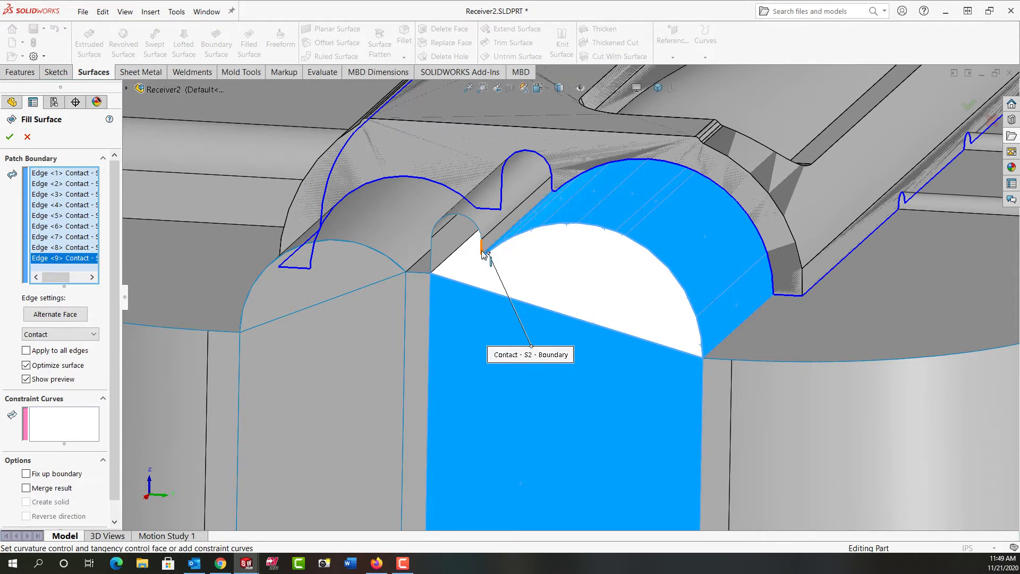
click(483, 249)
click(455, 244)
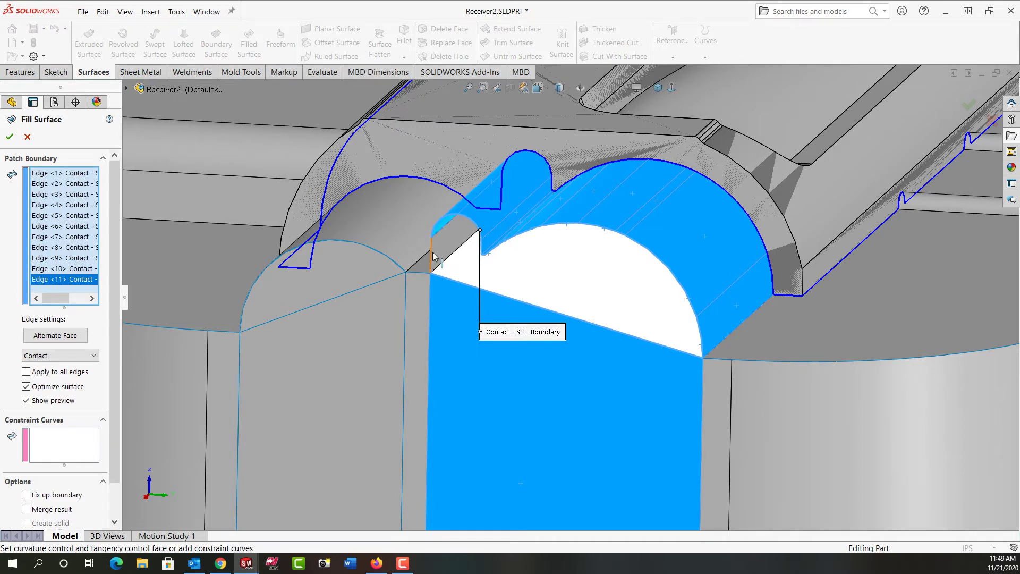
click(433, 255)
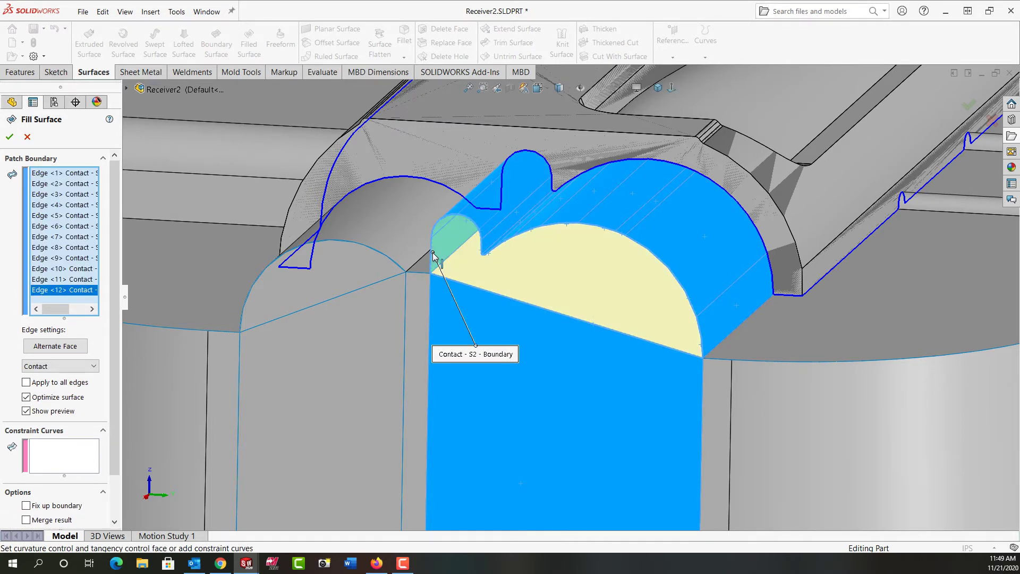
key(Return)
From a low side view, loft Surface-Loft6 across the narrow slot
key(f)
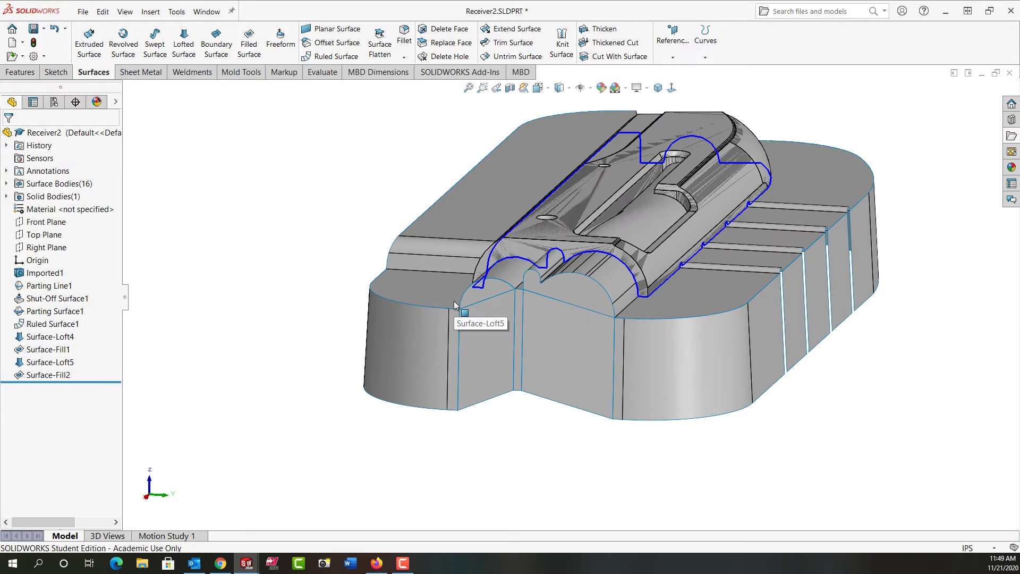
middle_drag(453, 301, 384, 306)
scroll(590, 311, down, 2)
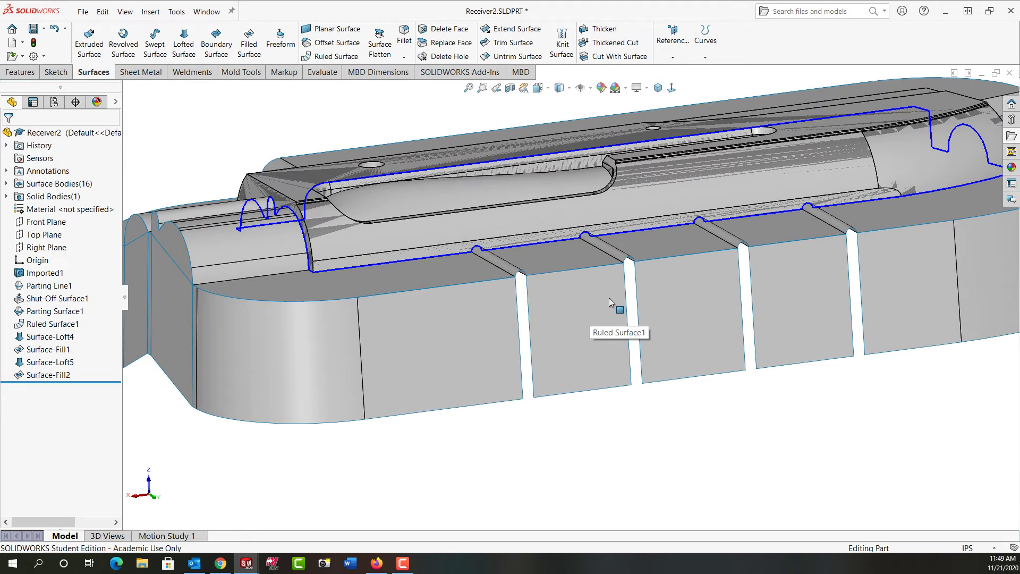
scroll(609, 299, down, 3)
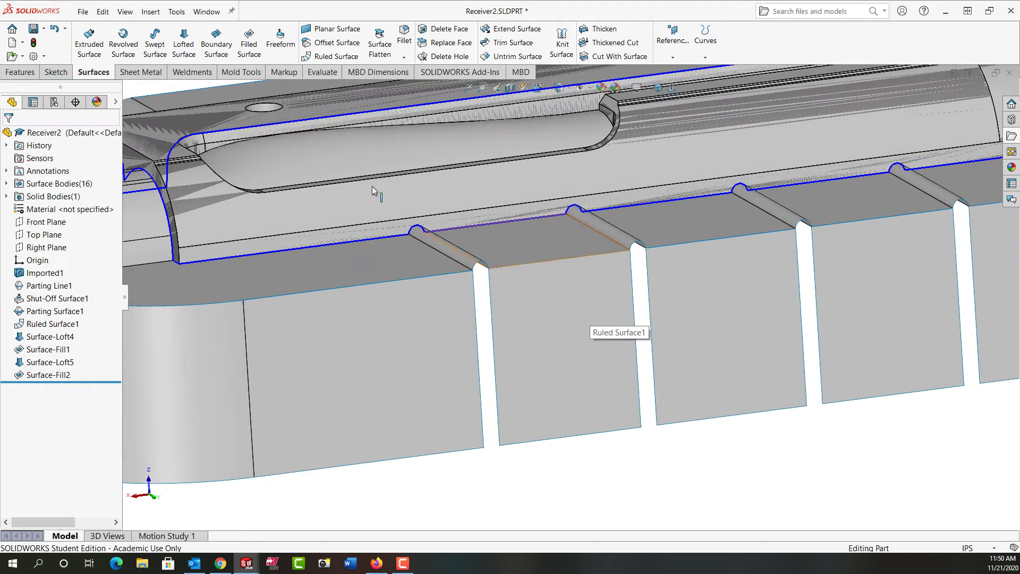
click(191, 42)
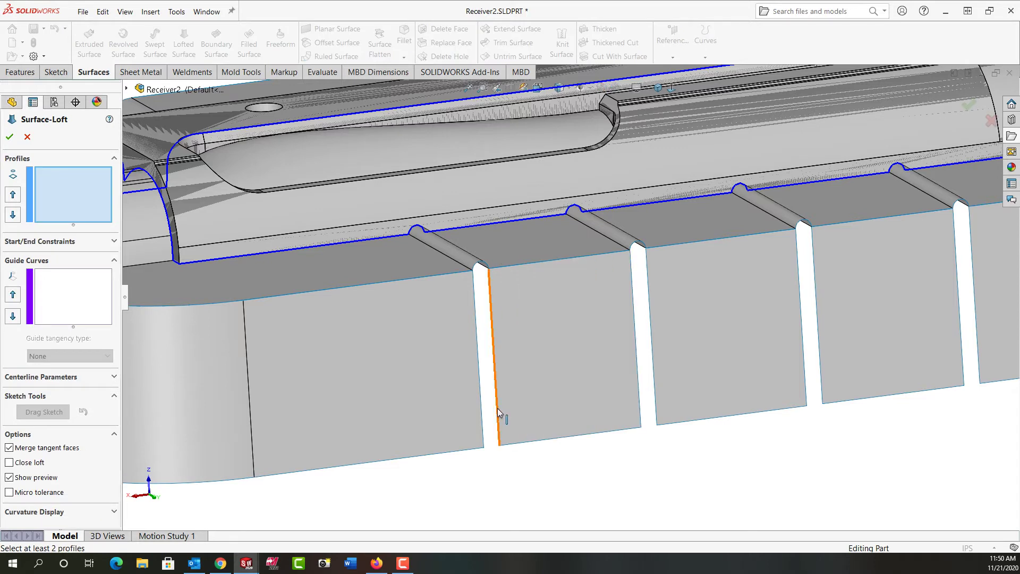
click(493, 415)
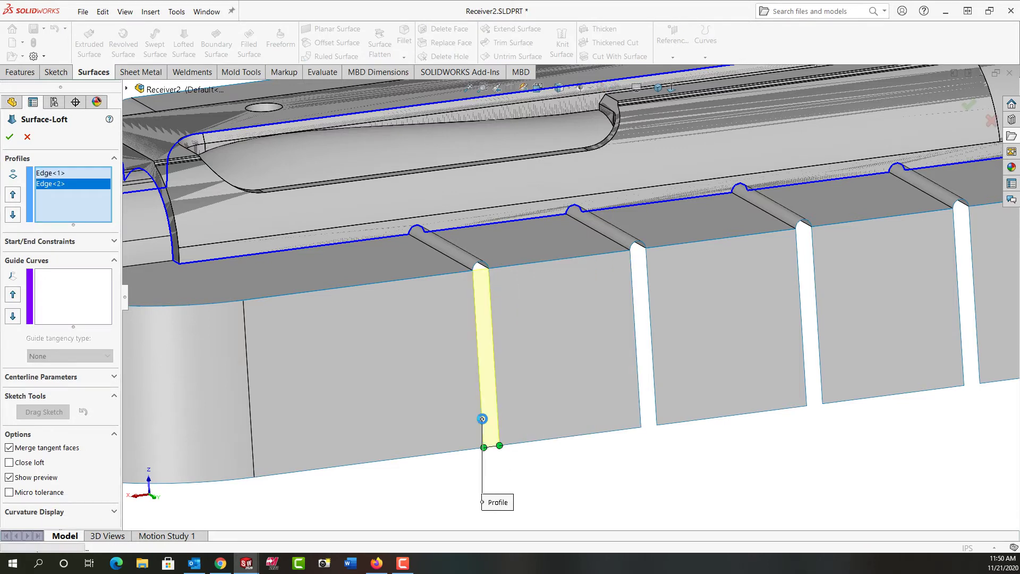
key(Return)
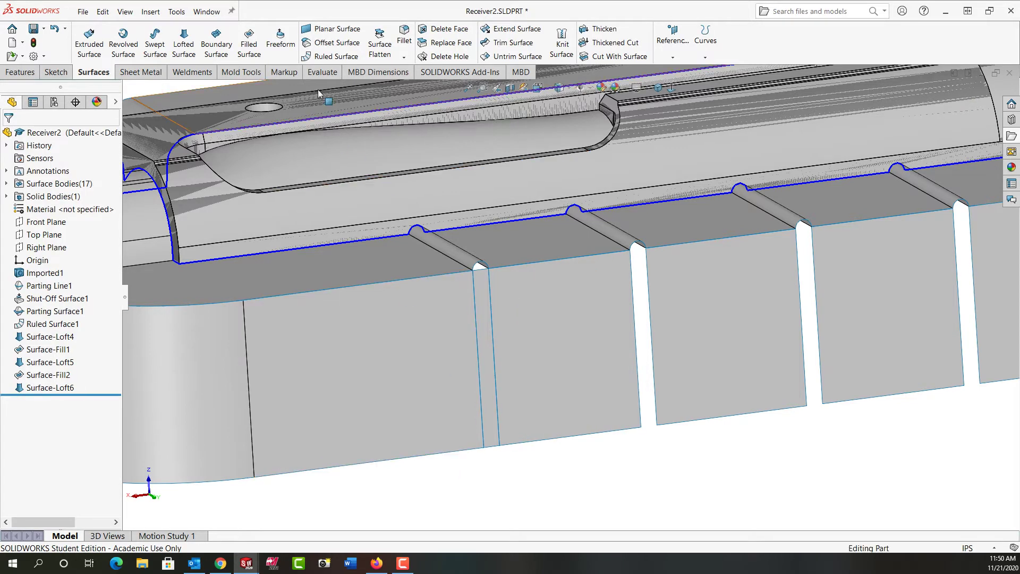
Cap the slot's small rounded top with filled surface Surface-Fill3
click(249, 44)
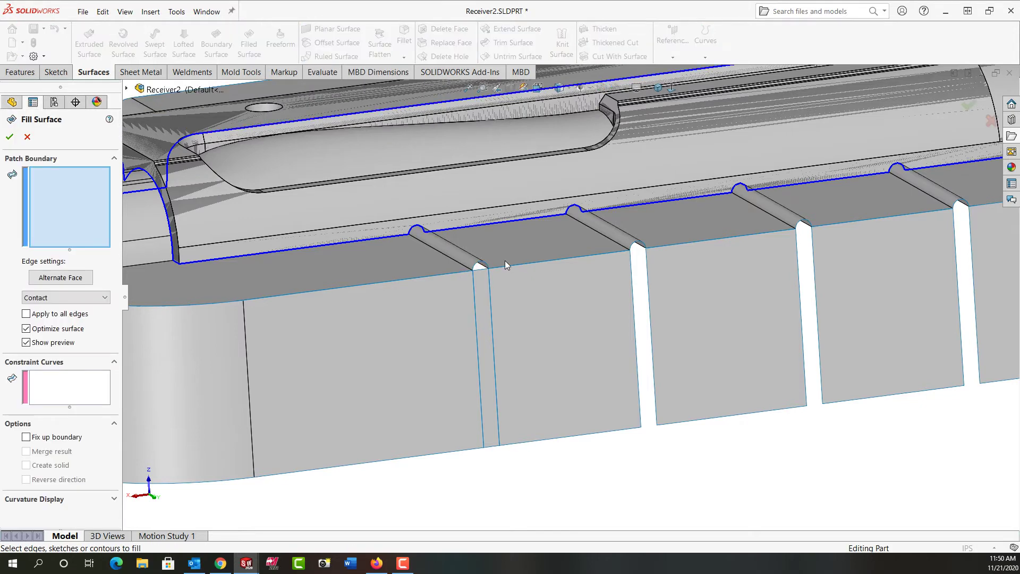
scroll(504, 260, down, 5)
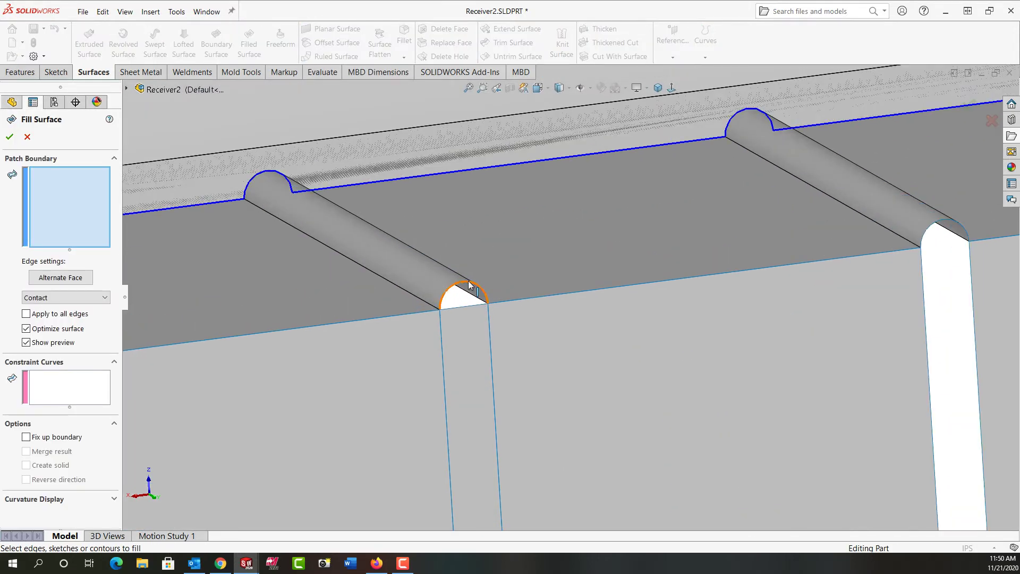
click(468, 286)
click(469, 307)
key(Return)
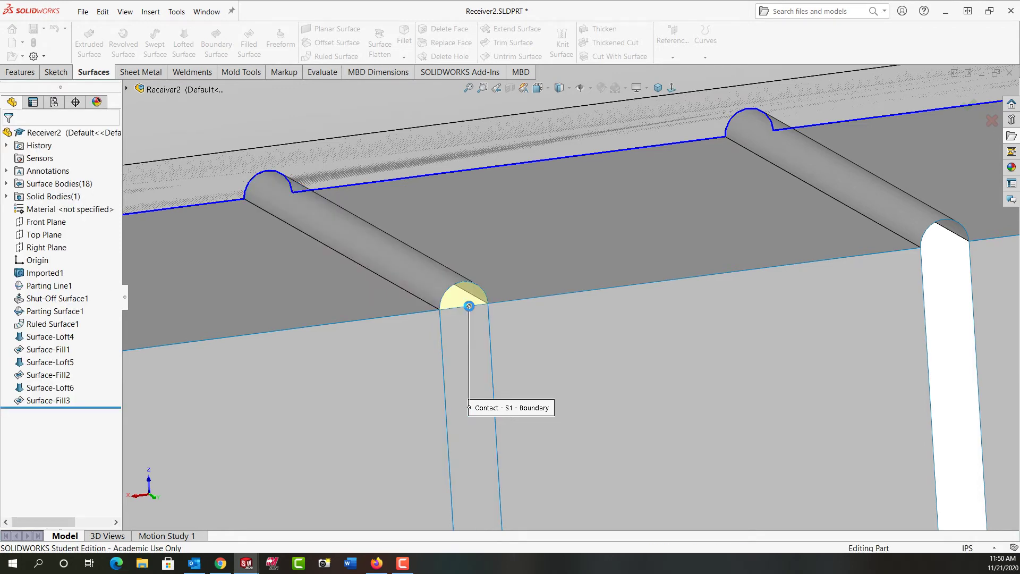
scroll(531, 346, up, 4)
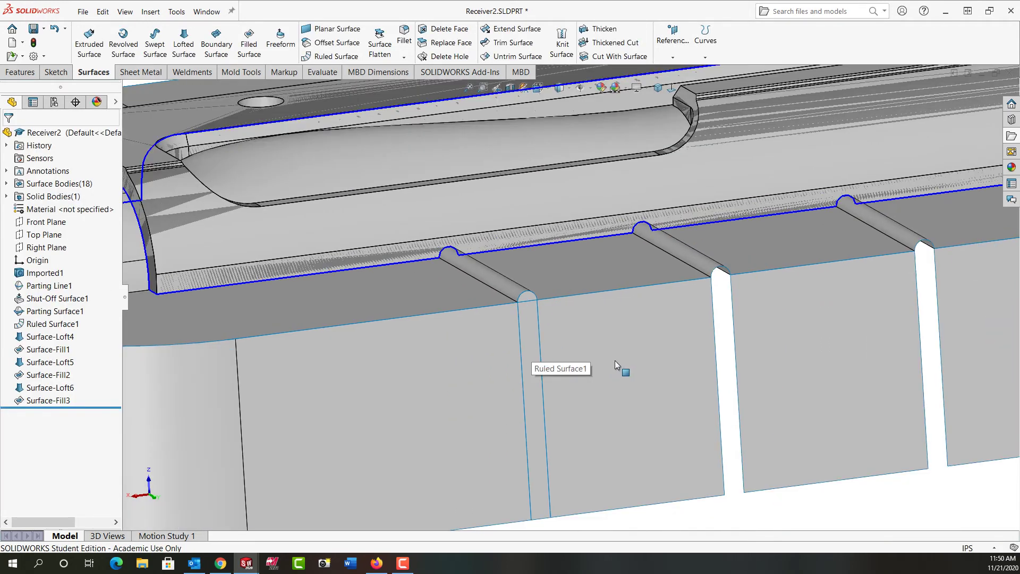
Orbit and zoom the model to inspect the remaining open slot beneath the arch
scroll(702, 338, up, 4)
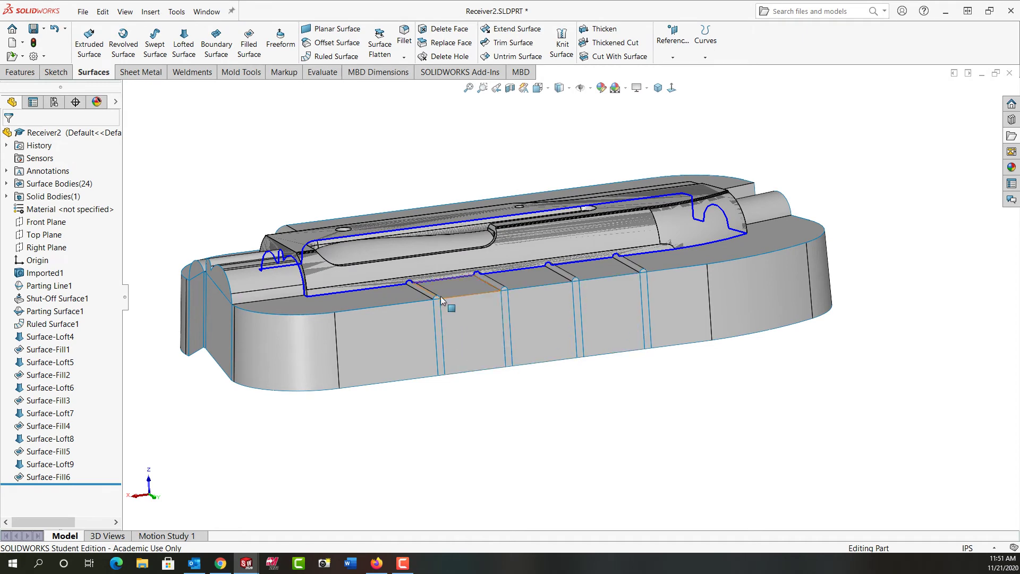
middle_drag(698, 275, 400, 391)
scroll(409, 390, down, 3)
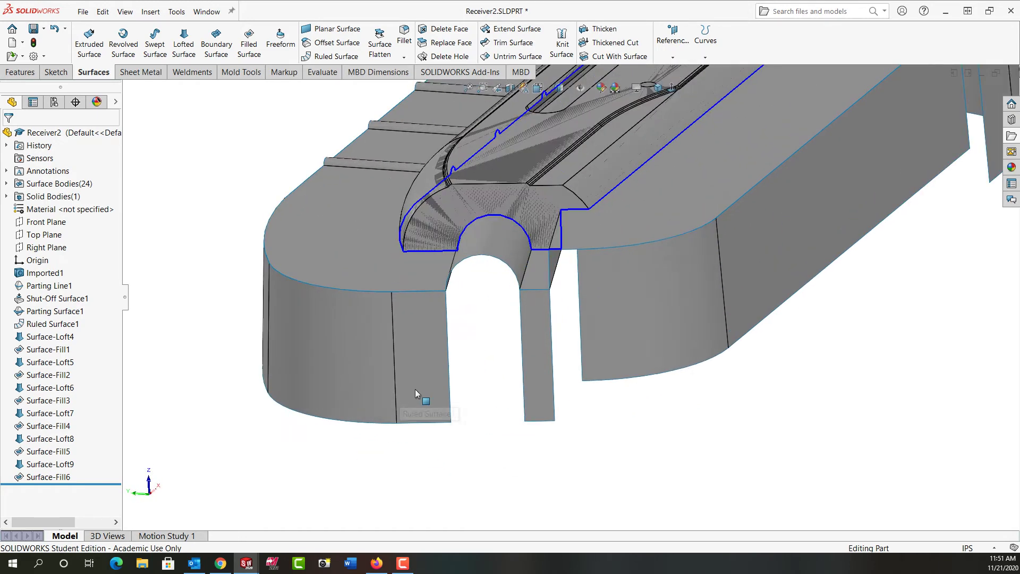
scroll(461, 349, down, 4)
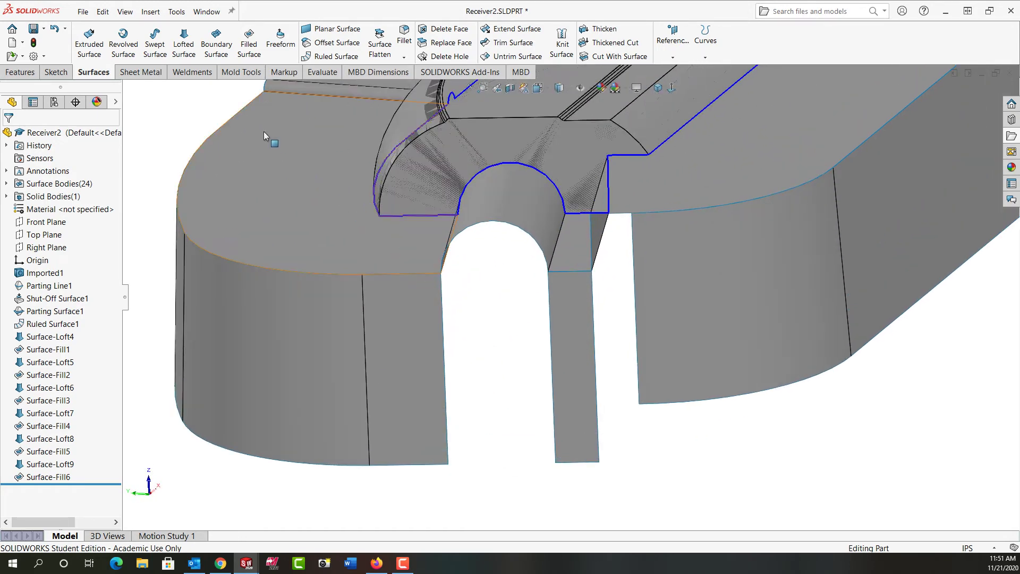
Loft Surface-Loft10 between the slot's two vertical edges, keeping the default name
click(446, 412)
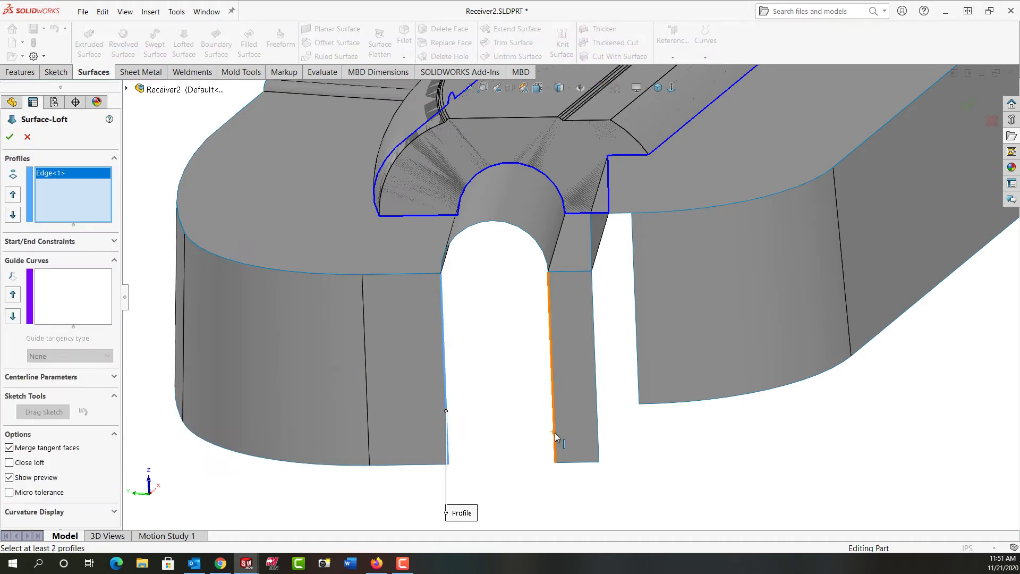
click(554, 433)
key(Return)
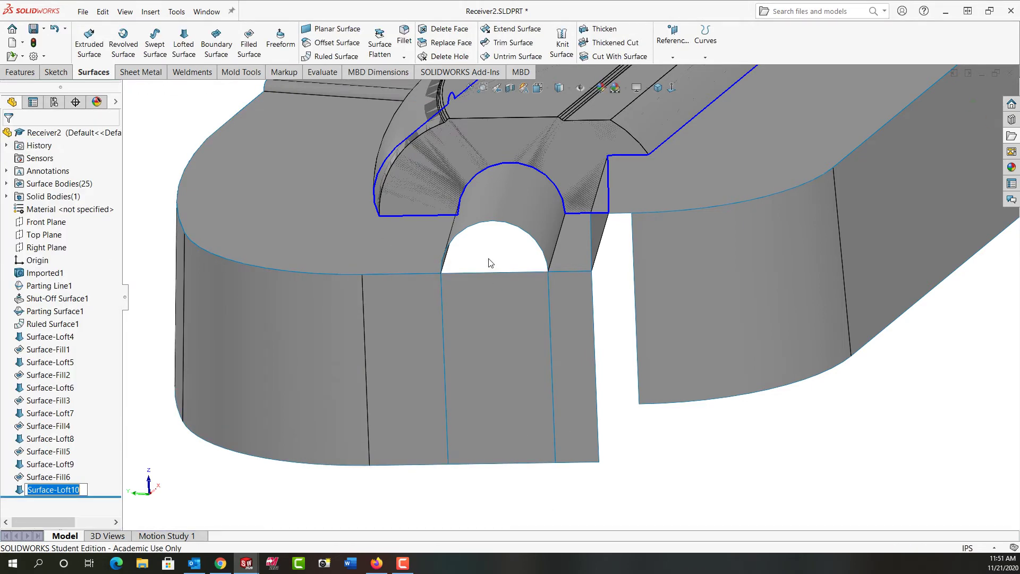
click(489, 259)
Patch the arch above the slot with Surface-Fill7 from its arch and bottom edges
click(249, 44)
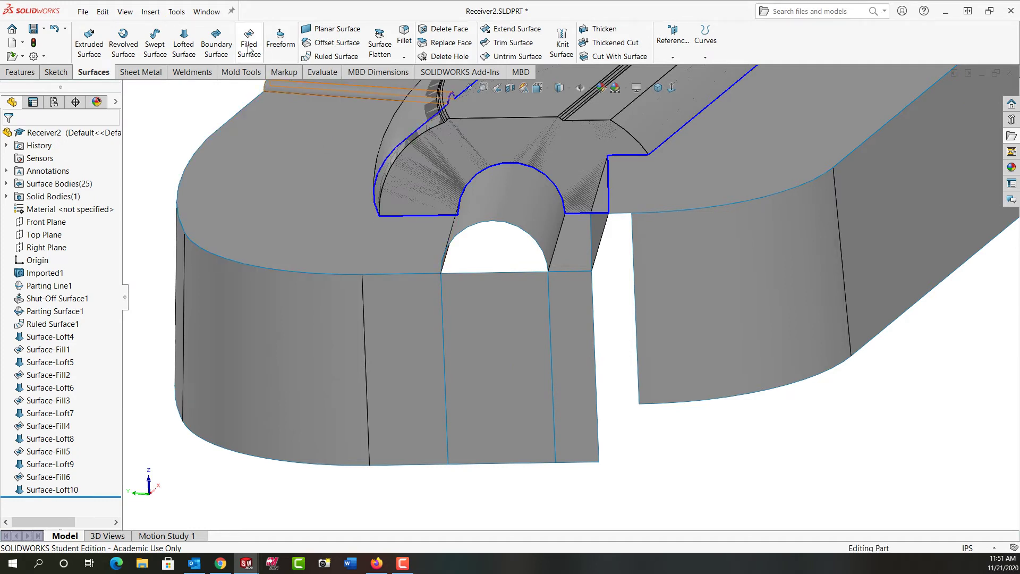
click(455, 250)
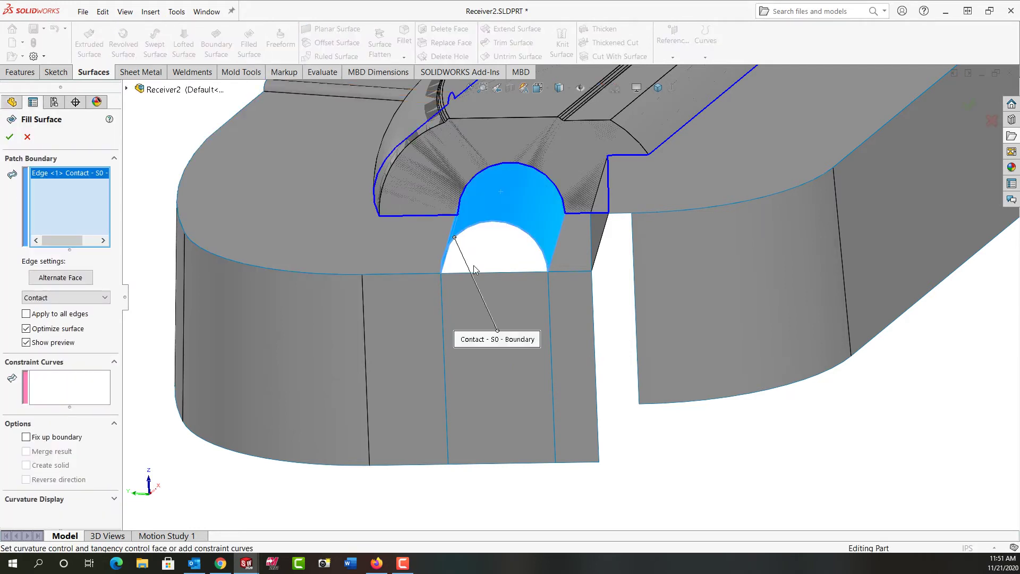
click(476, 272)
key(Return)
middle_drag(538, 469, 493, 473)
middle_drag(599, 326, 615, 301)
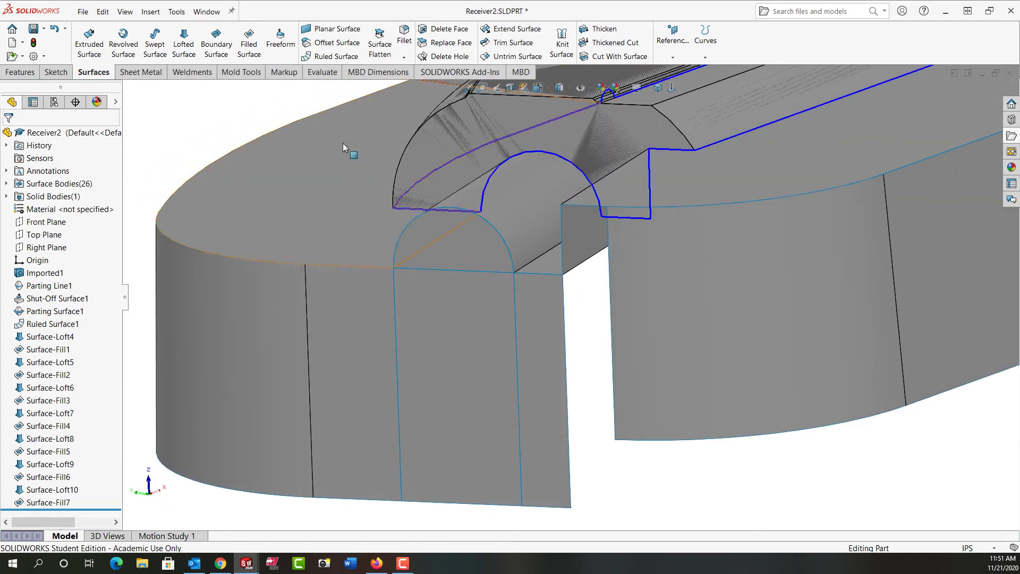
Loft Surface-Loft11 across the vertical gap, aligning the connector to the top endpoints
click(184, 44)
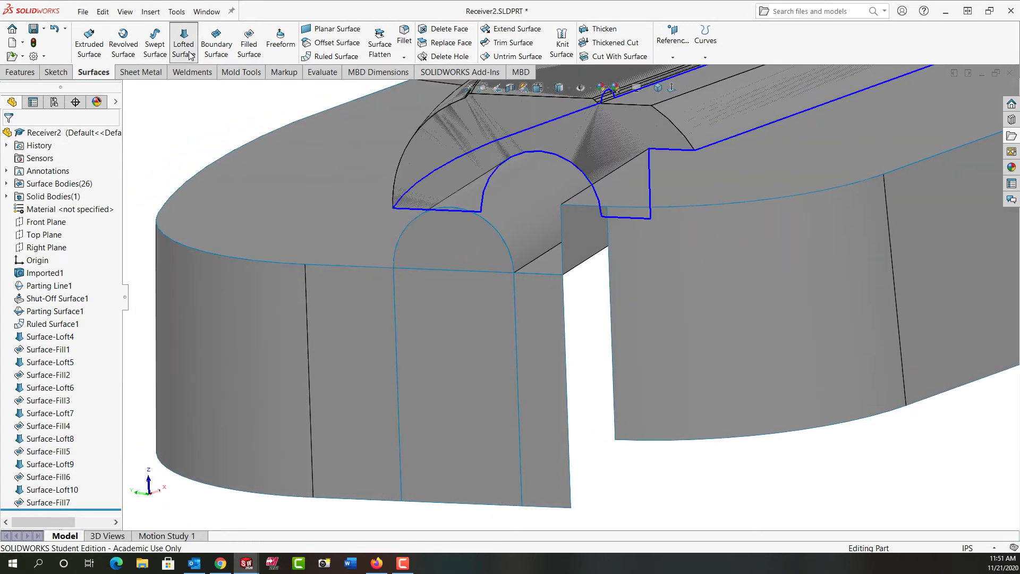
click(566, 374)
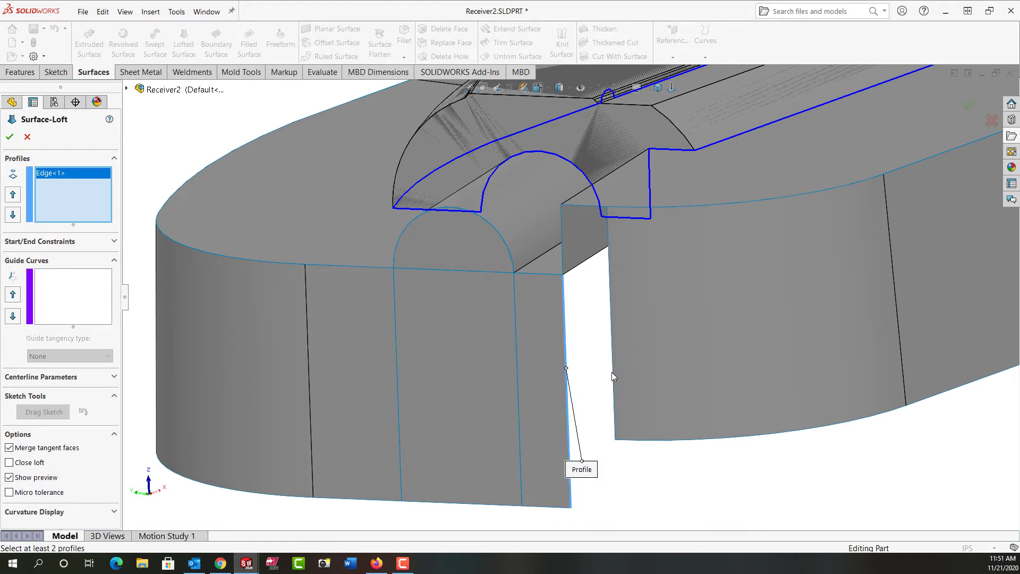
click(612, 374)
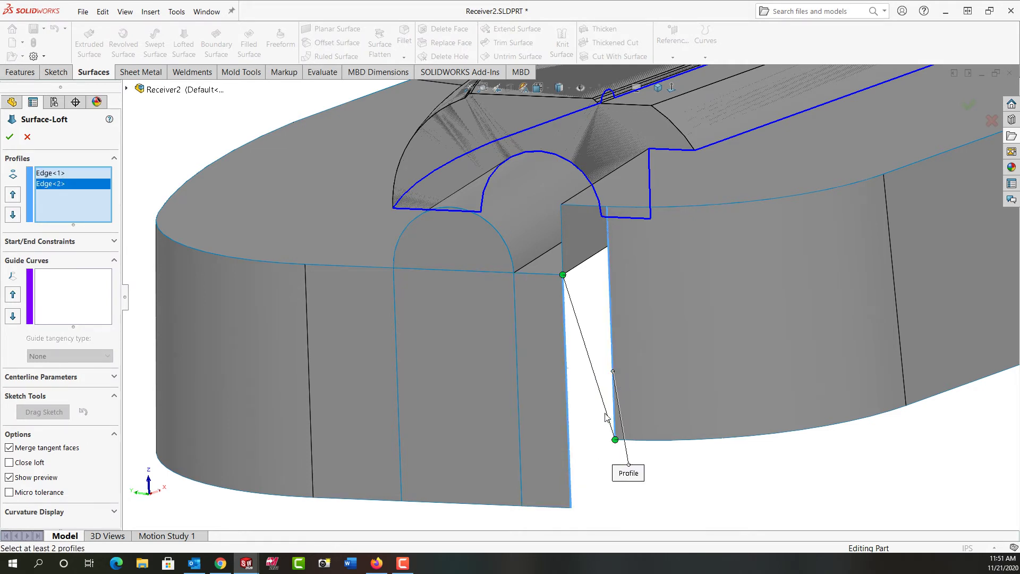
drag(616, 441, 612, 293)
drag(604, 206, 607, 206)
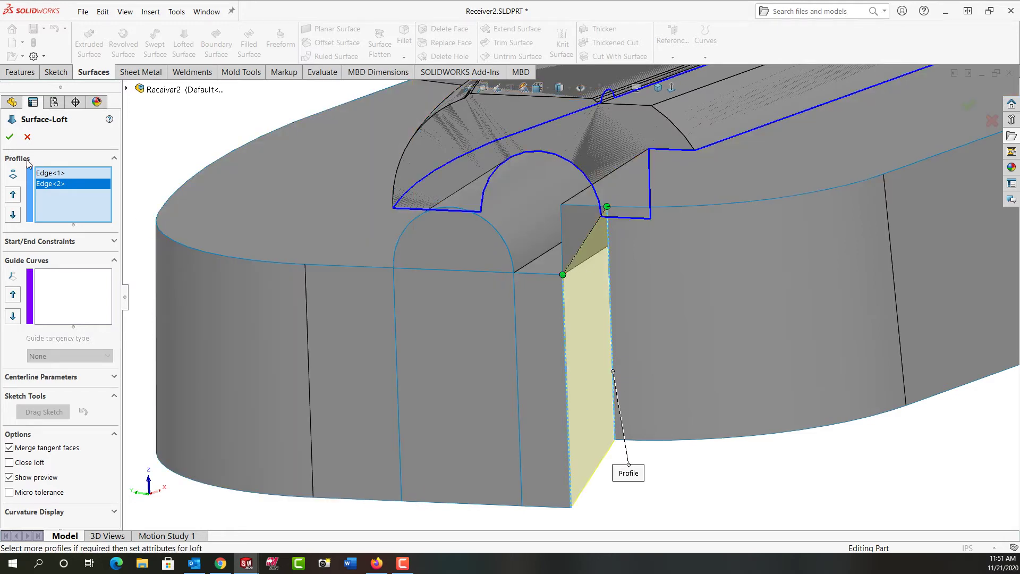
click(9, 136)
Fill the triangular opening above with Surface-Fill8 using its three edges
middle_drag(662, 434, 607, 301)
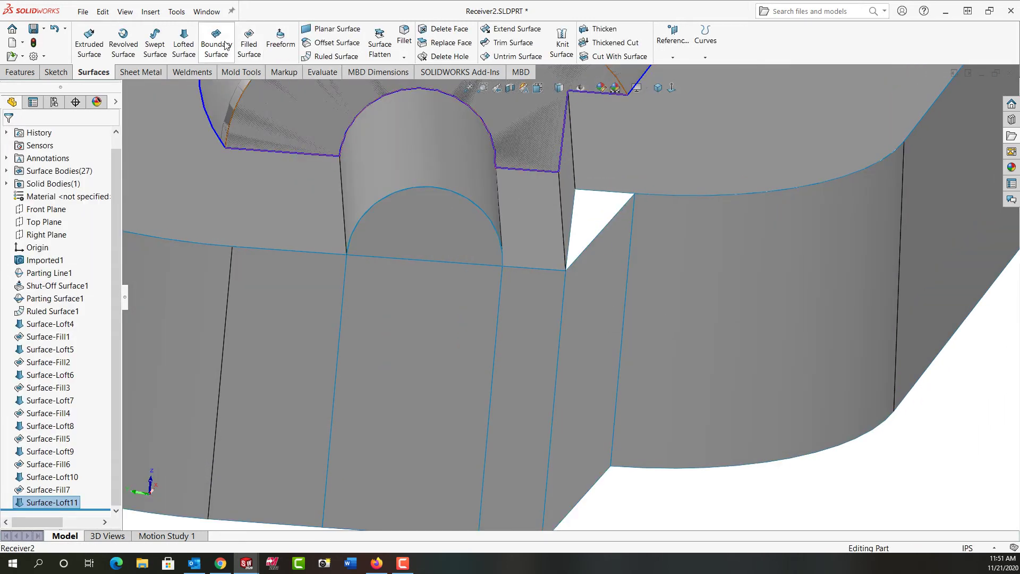
click(247, 47)
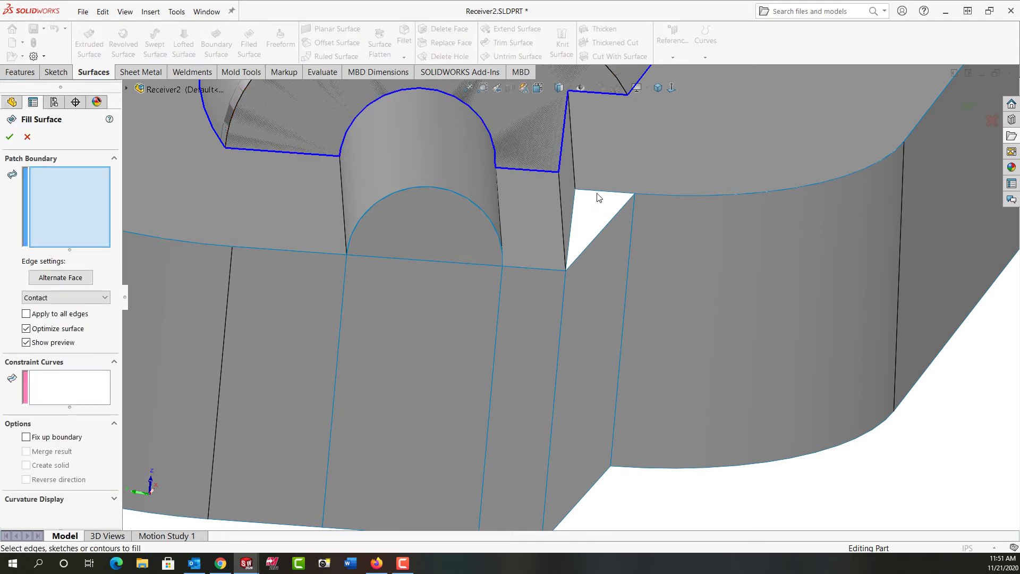
click(599, 198)
click(573, 229)
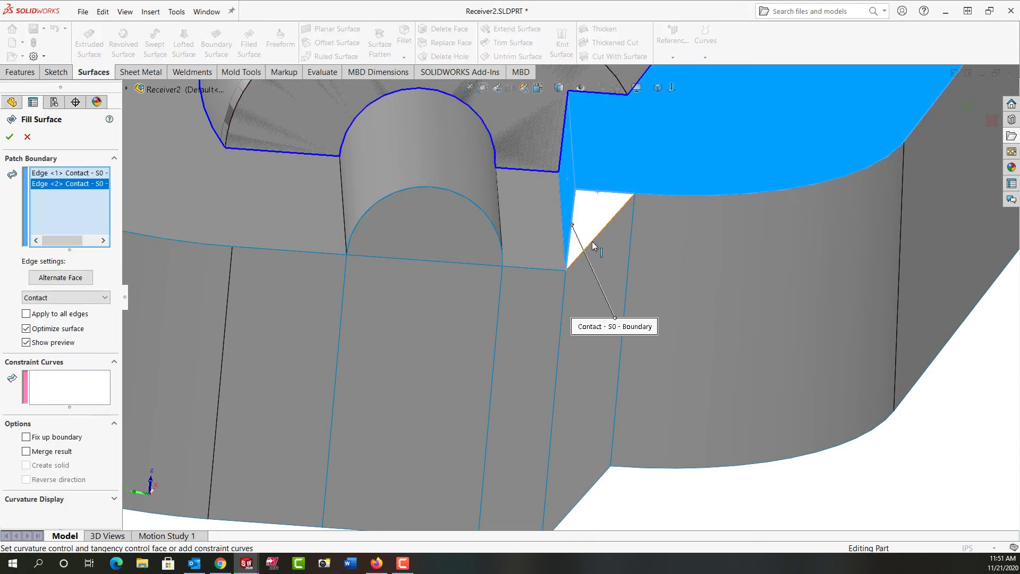
click(592, 243)
key(Return)
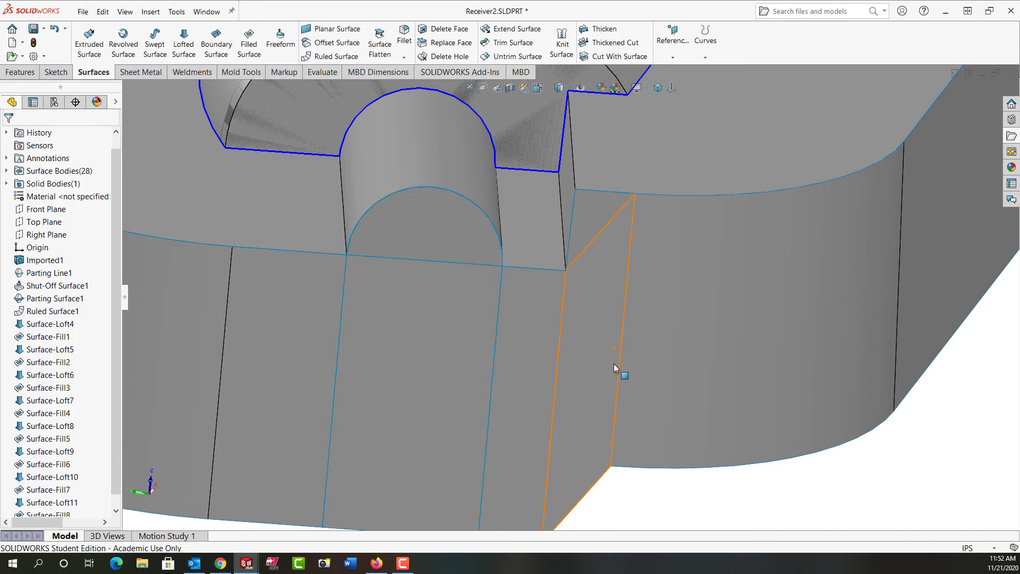
Zoom out to see the whole receiver, then orbit and zoom in on its open rear end
scroll(614, 363, up, 3)
middle_drag(615, 372, 585, 368)
scroll(765, 383, up, 4)
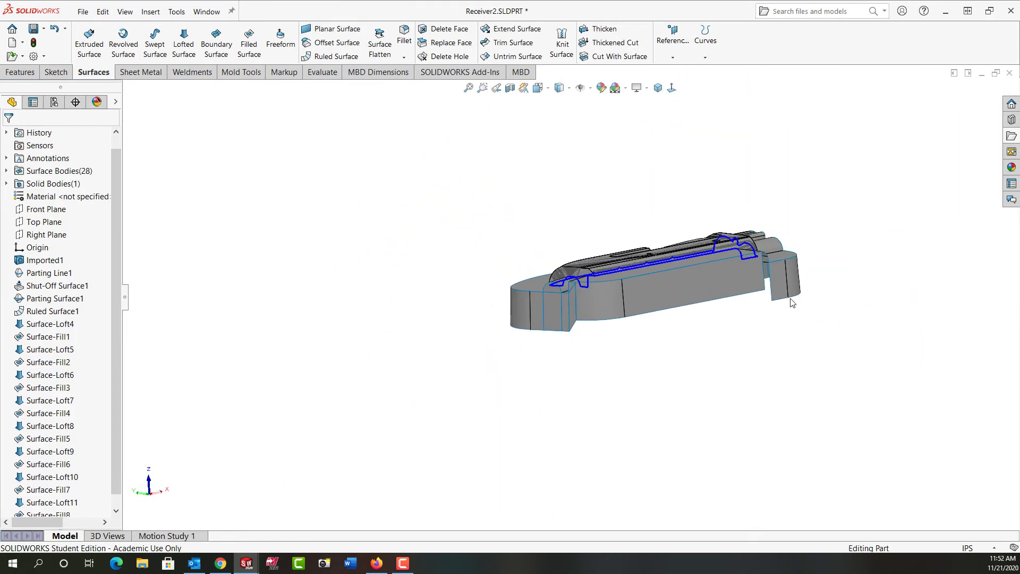
scroll(792, 303, down, 2)
scroll(696, 234, down, 4)
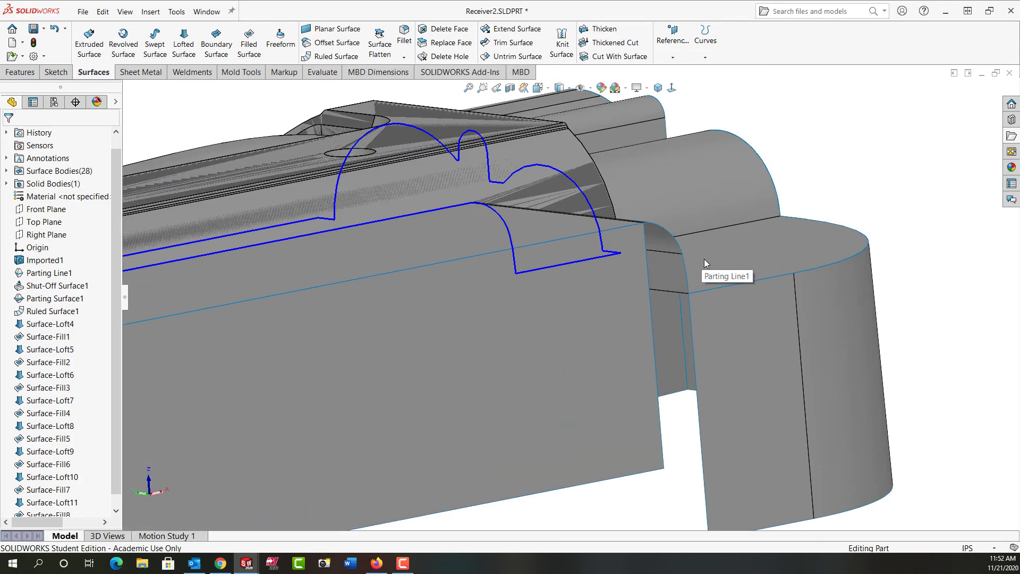
middle_drag(672, 396, 691, 393)
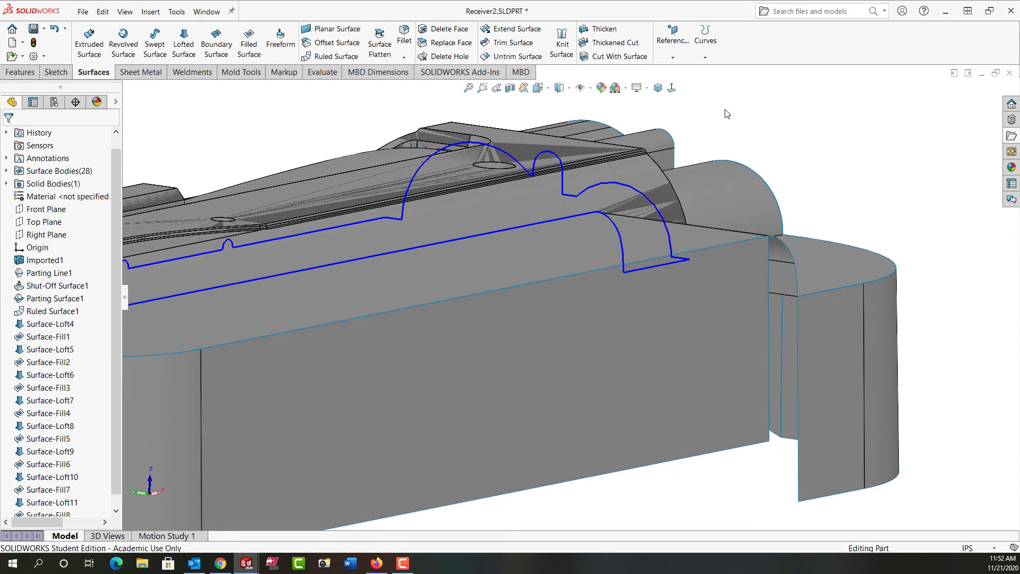
Create Curve1 through reference points linking the two bottom corner vertices across the rear gap
click(705, 58)
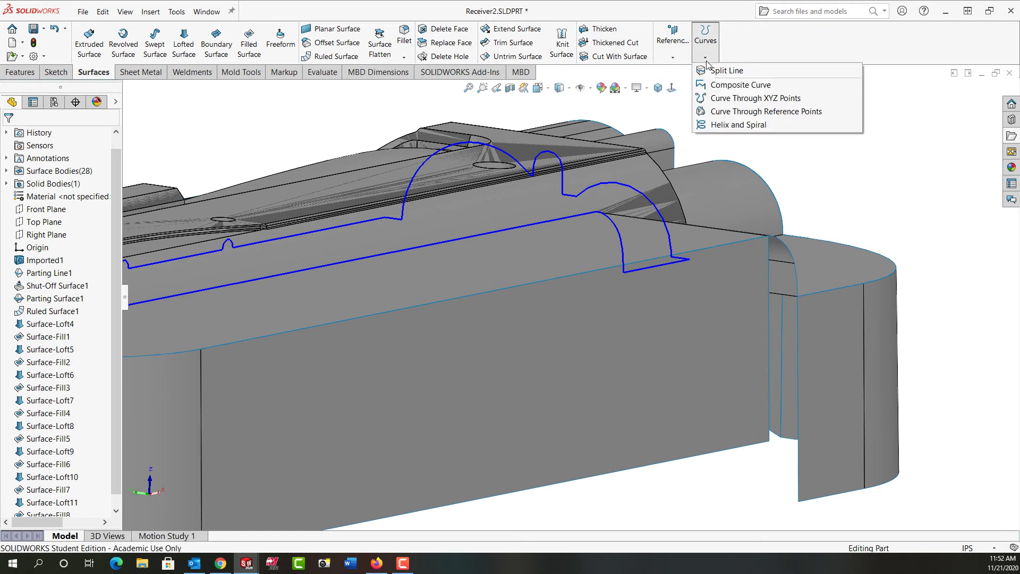
click(767, 111)
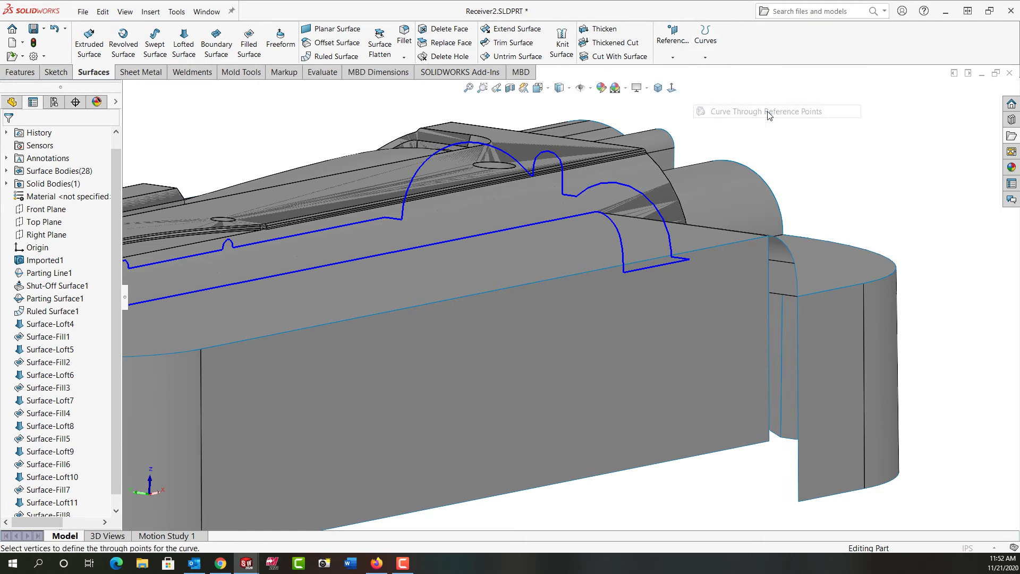
click(769, 442)
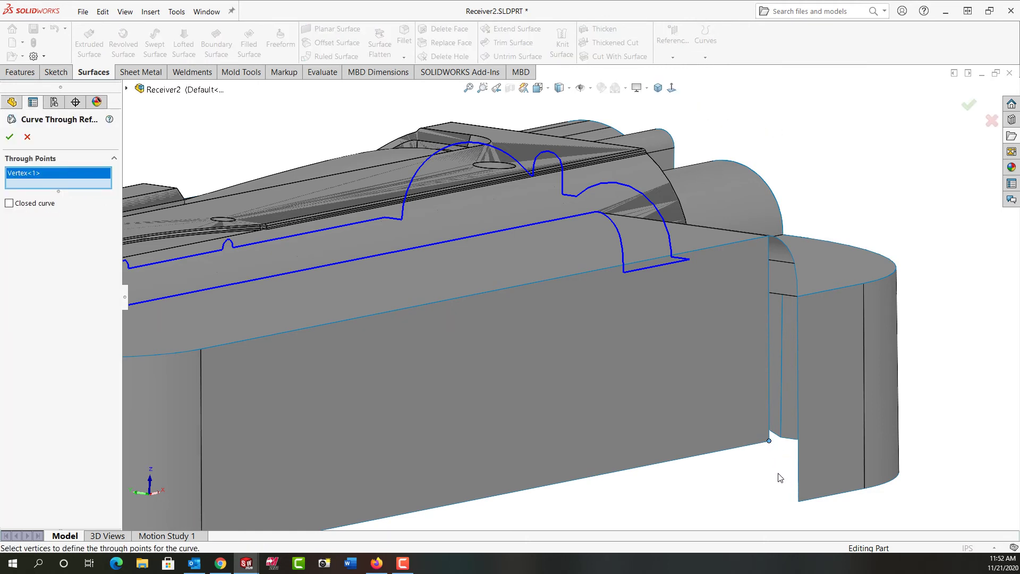
click(798, 502)
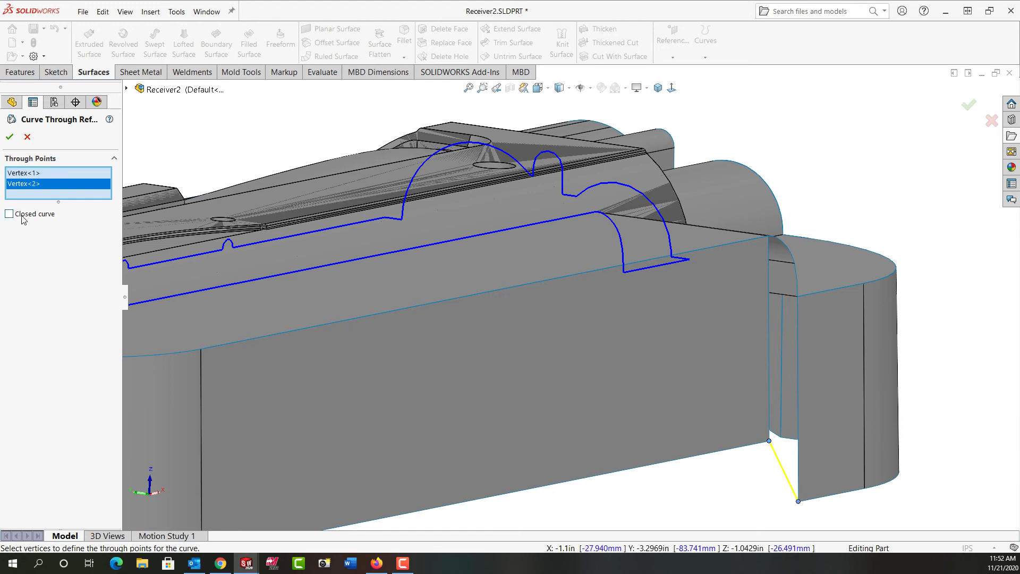
click(10, 136)
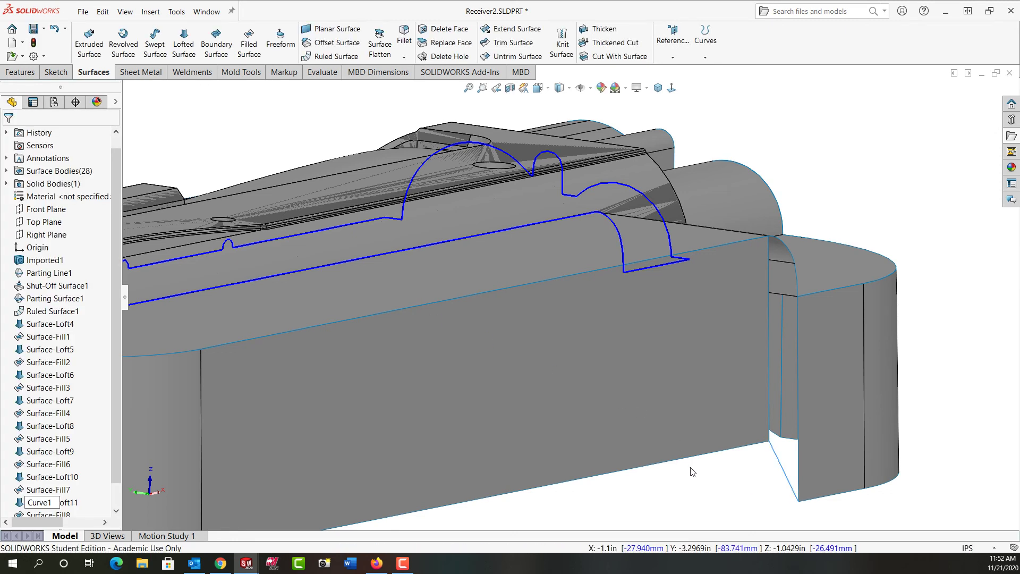
Fill the rear gap with a surface bounded by Curve1, the vertical, arc and two short edges
click(249, 42)
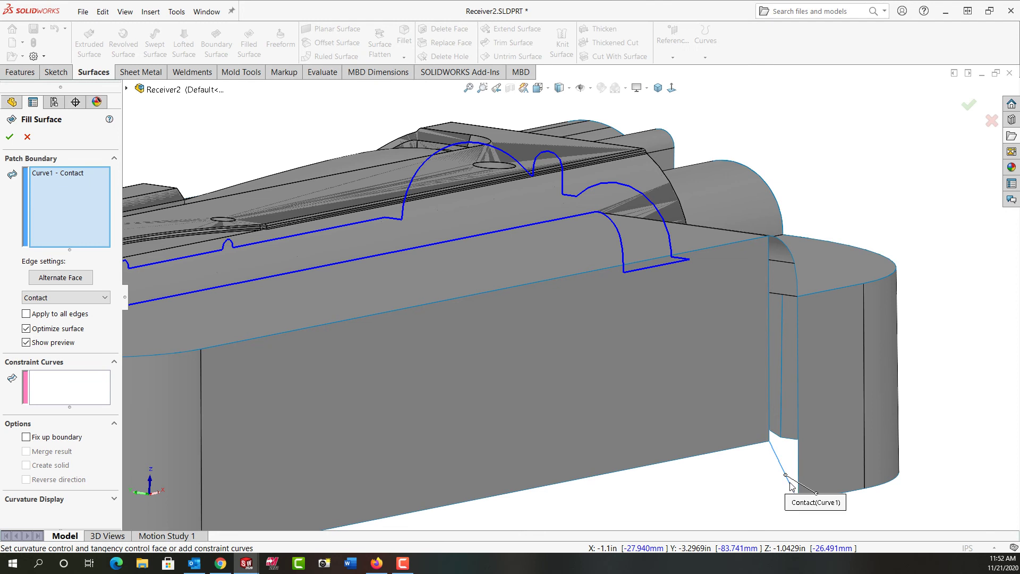
click(769, 412)
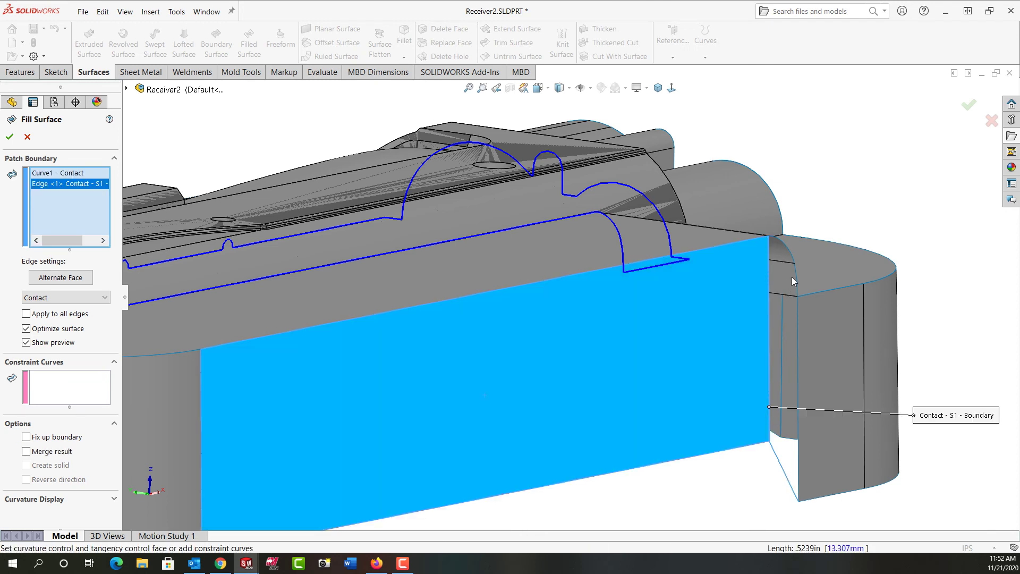
click(790, 256)
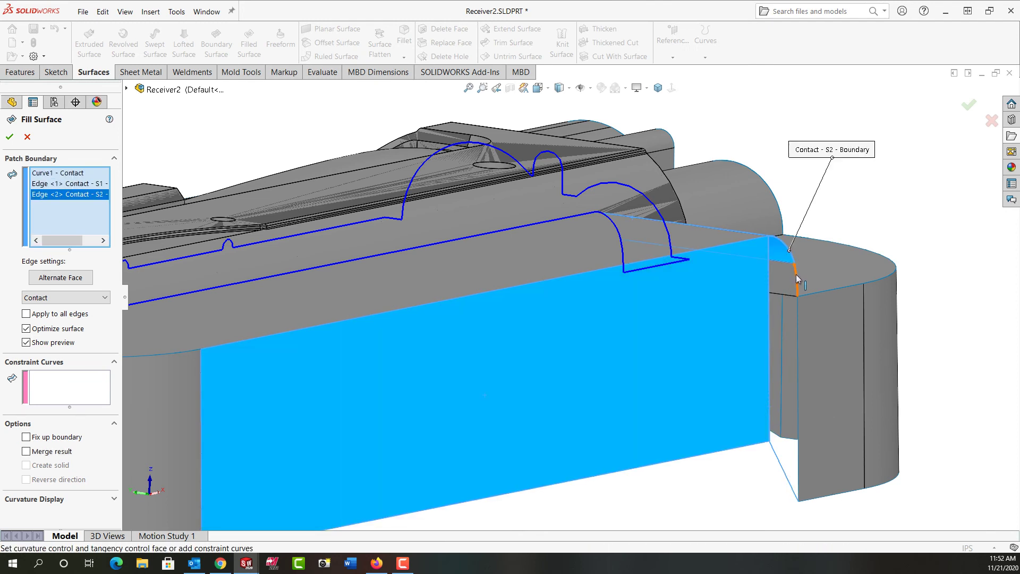
click(797, 285)
click(800, 325)
key(Return)
Fit the whole part in view and orbit it to a side view for review
key(f)
middle_drag(575, 376, 352, 419)
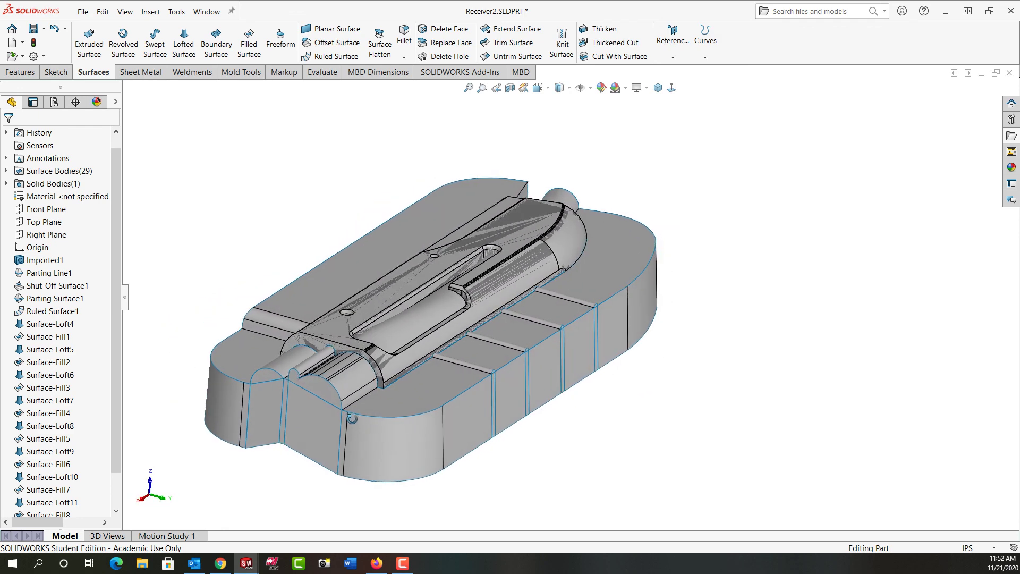
click(298, 394)
scroll(313, 324, up, 2)
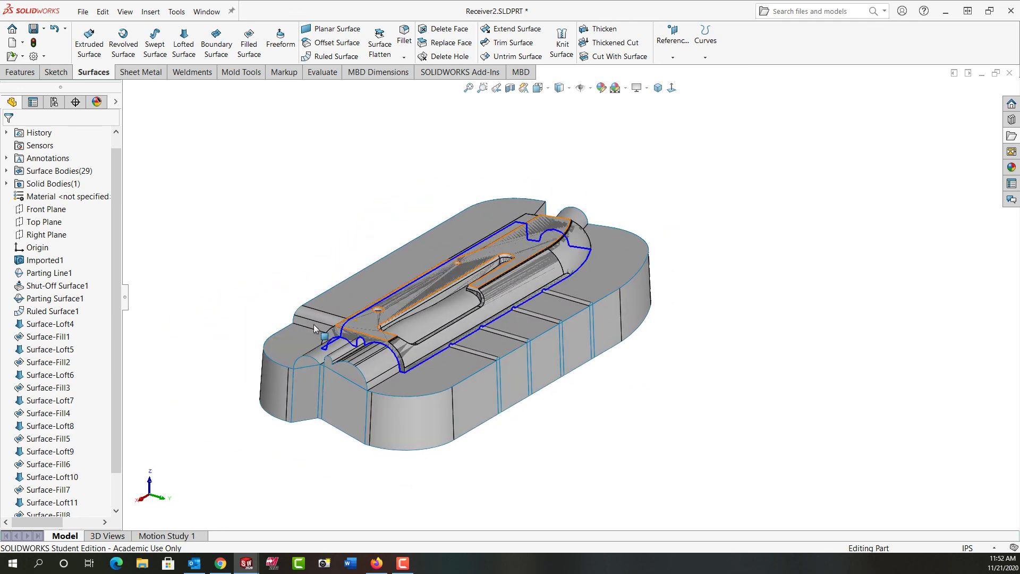
ctrl+middle_drag(292, 397, 293, 371)
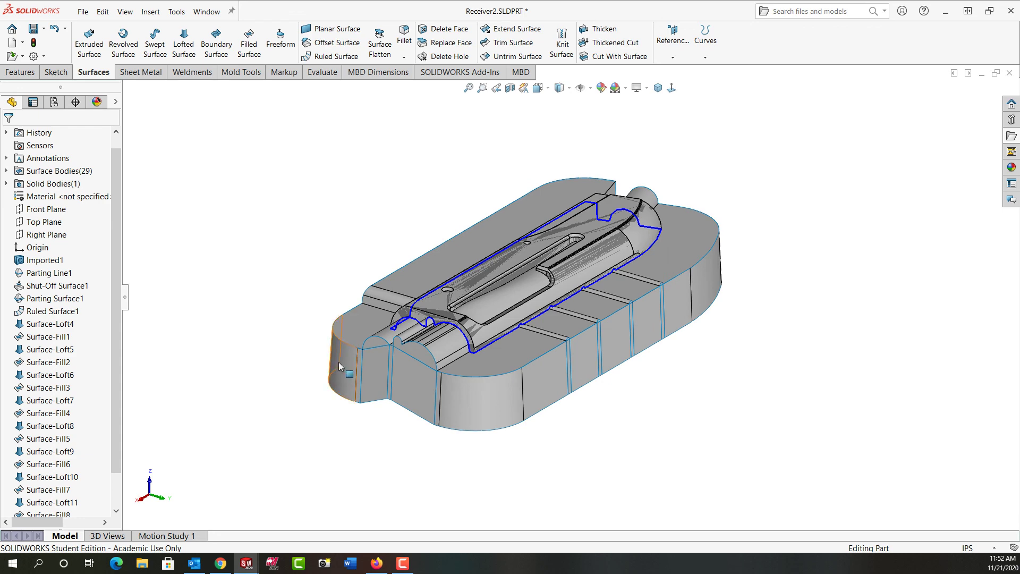